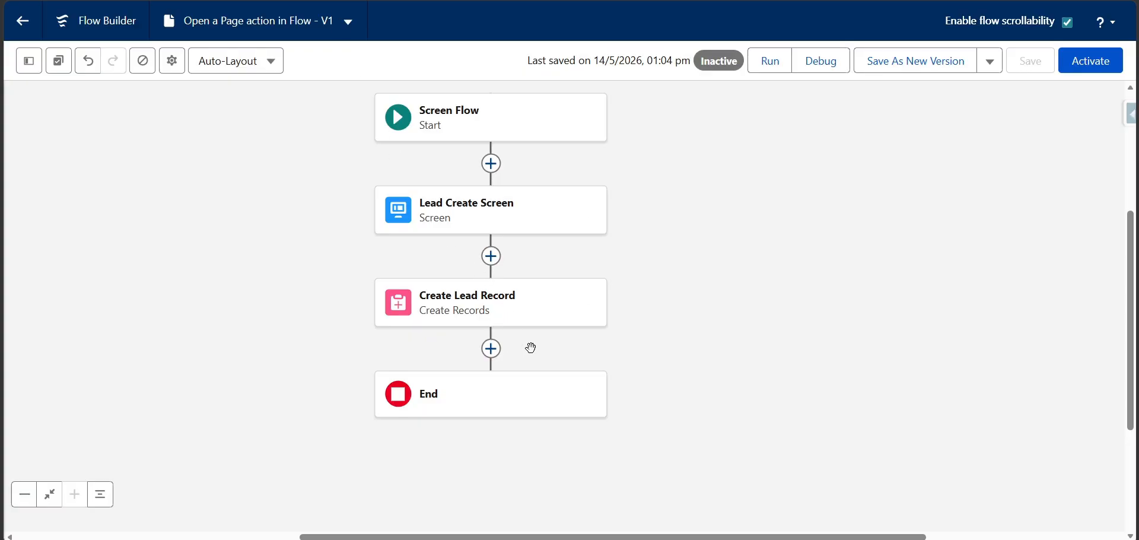
Add an Open a Page action after the Create Lead Record element and set its page type to Salesforce Record Page
left_click(520, 300)
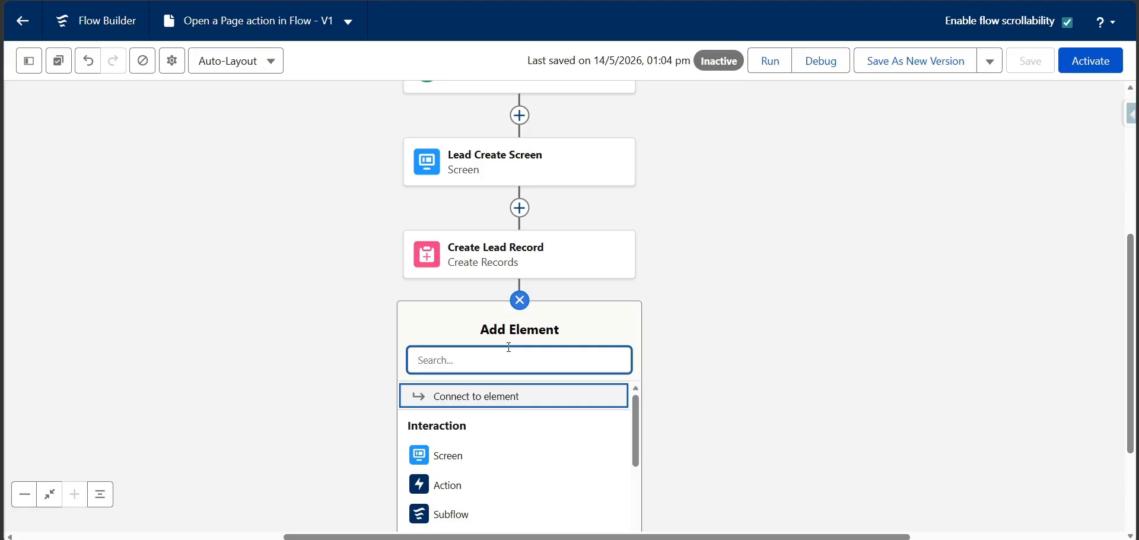
type("ope")
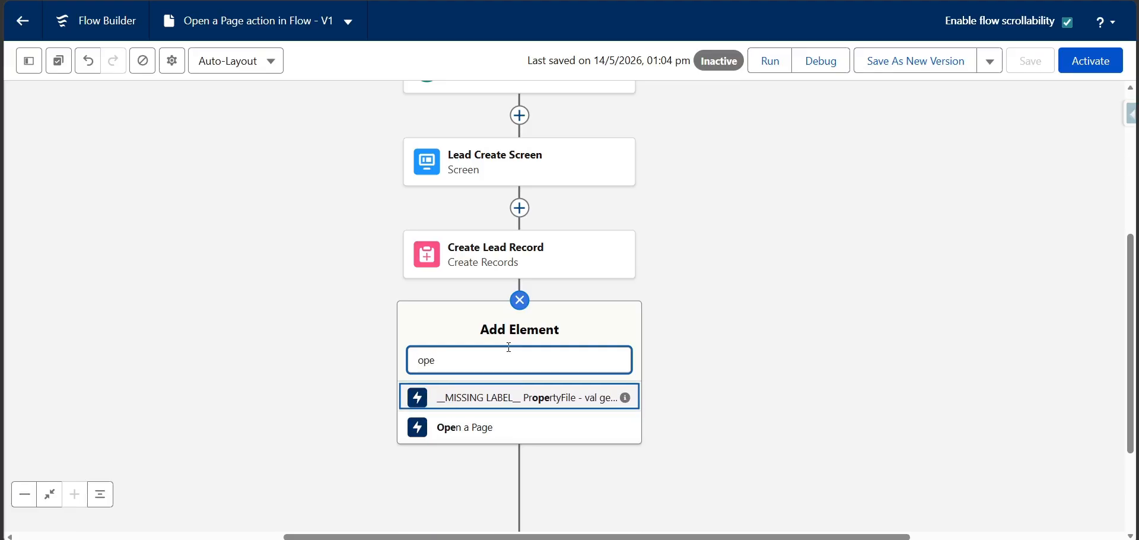
left_click(450, 427)
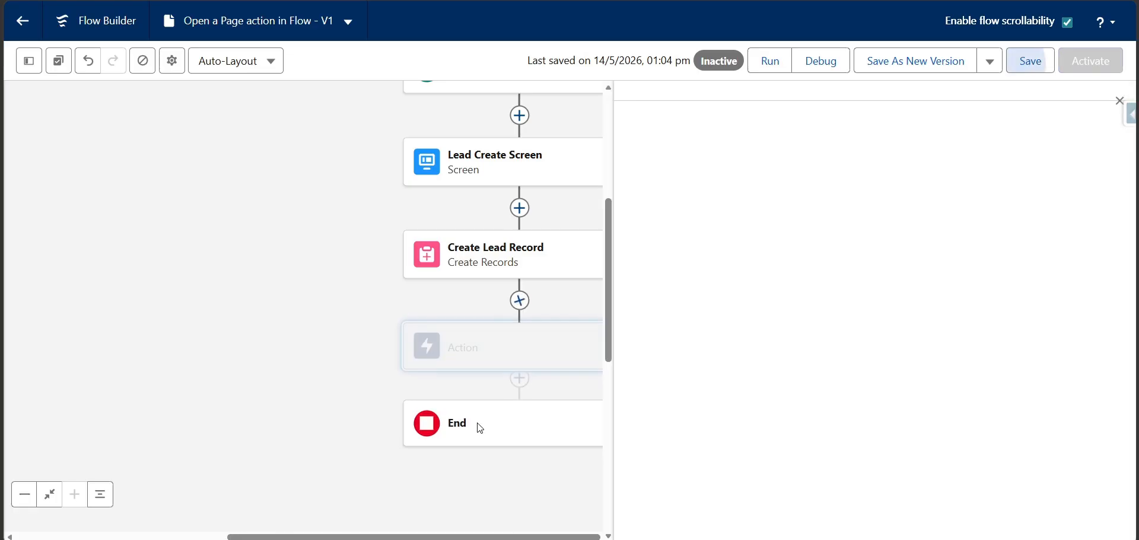
left_click(376, 262)
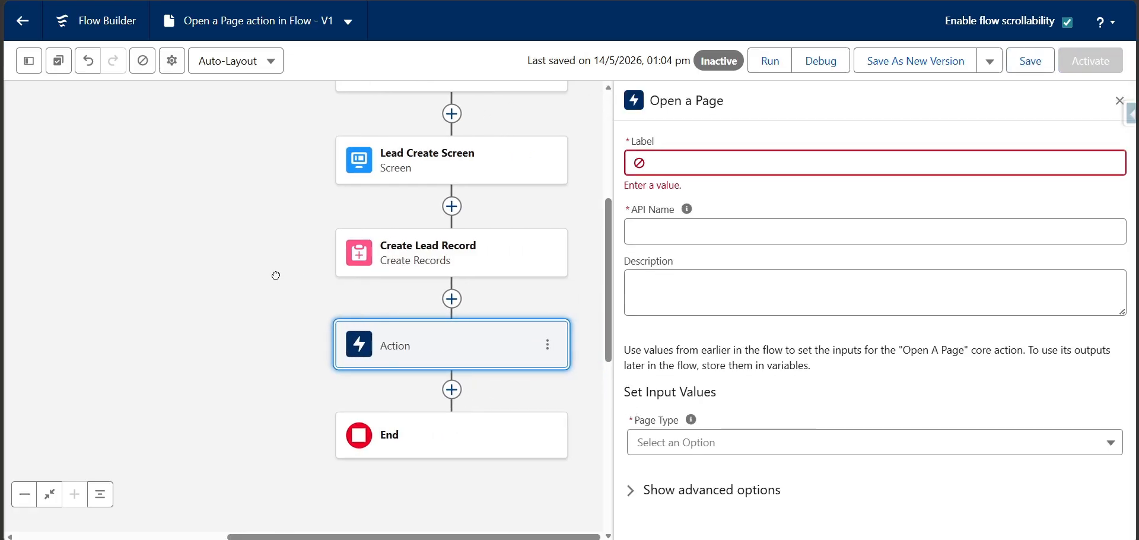
left_click(736, 443)
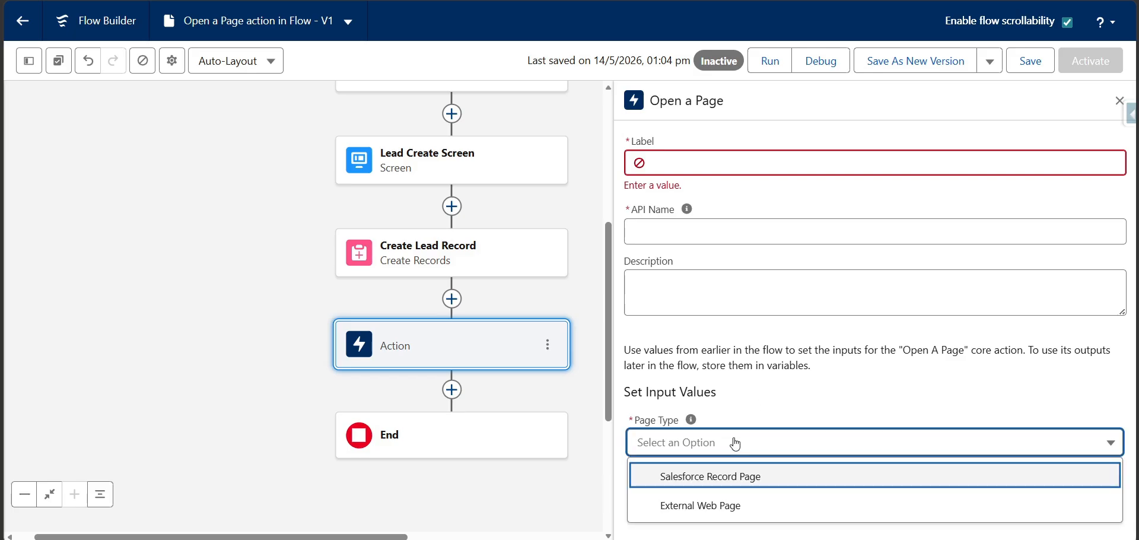
left_click(733, 491)
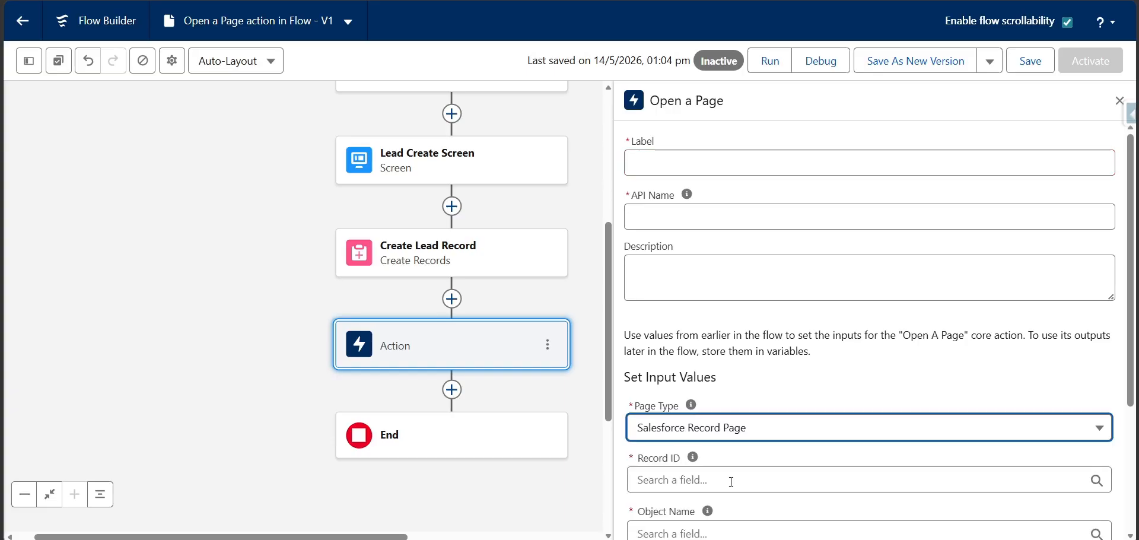
Review the record page inputs and the available choices for where to open the page
scroll(733, 475, "down", 3)
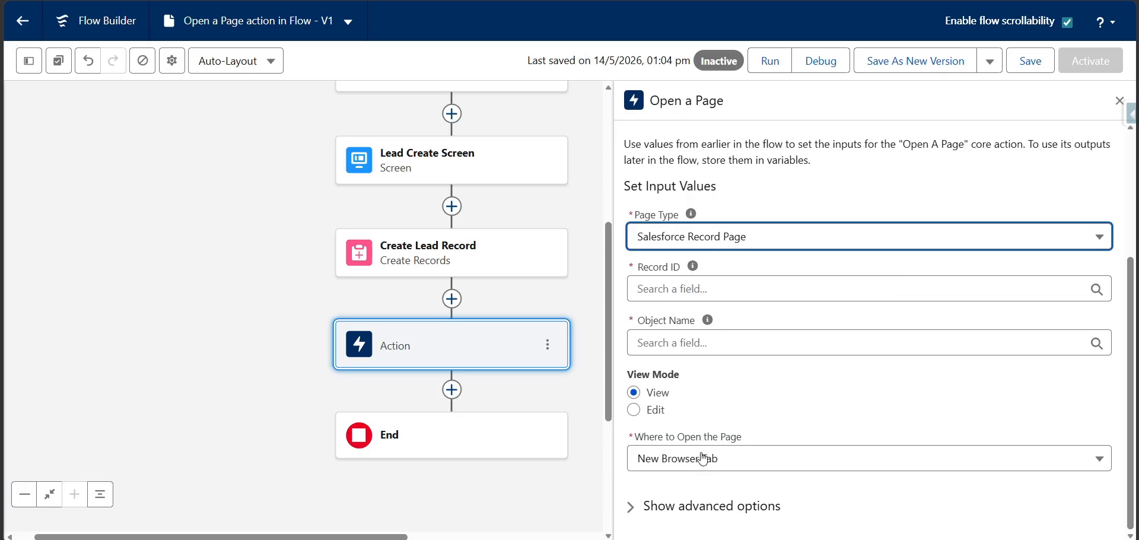
left_click(735, 466)
scroll(731, 502, "down", 1)
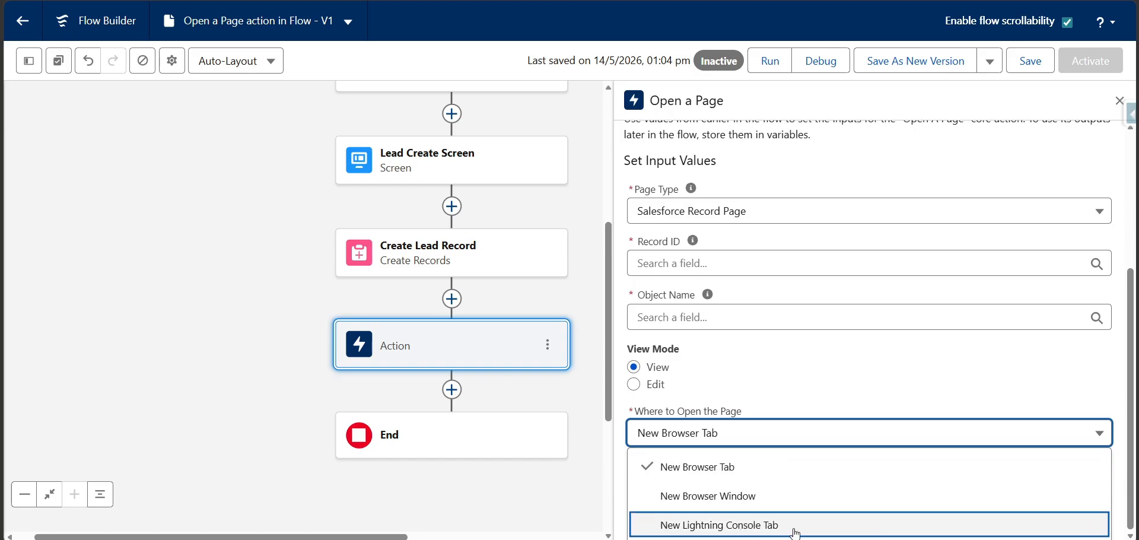
left_click(805, 374)
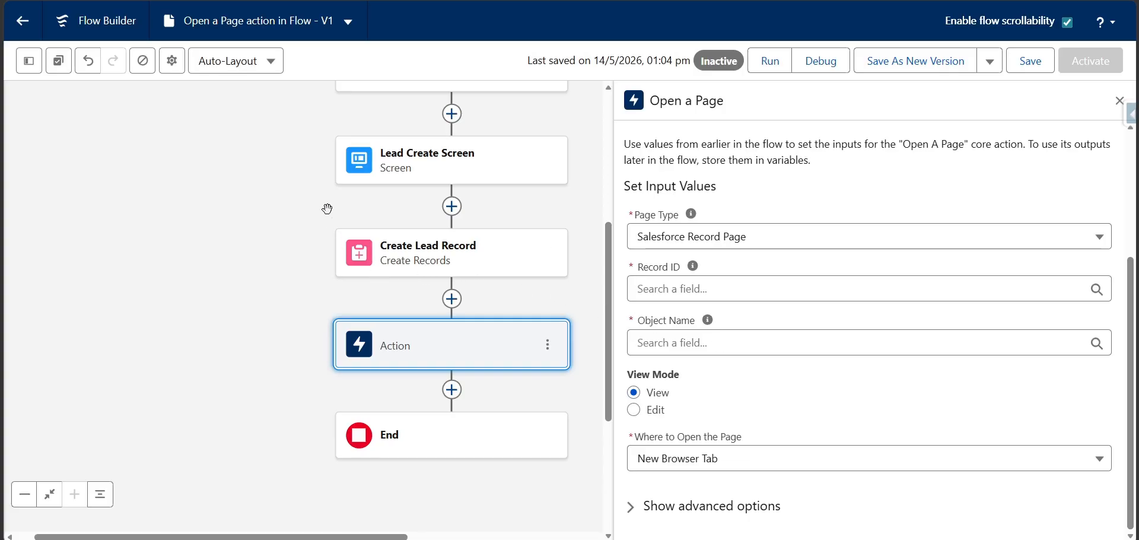
Examine which Lead fields the Lead Create Screen offers for the leadRecVar record variable, then close the screen editor
left_click_drag(327, 210, 263, 255)
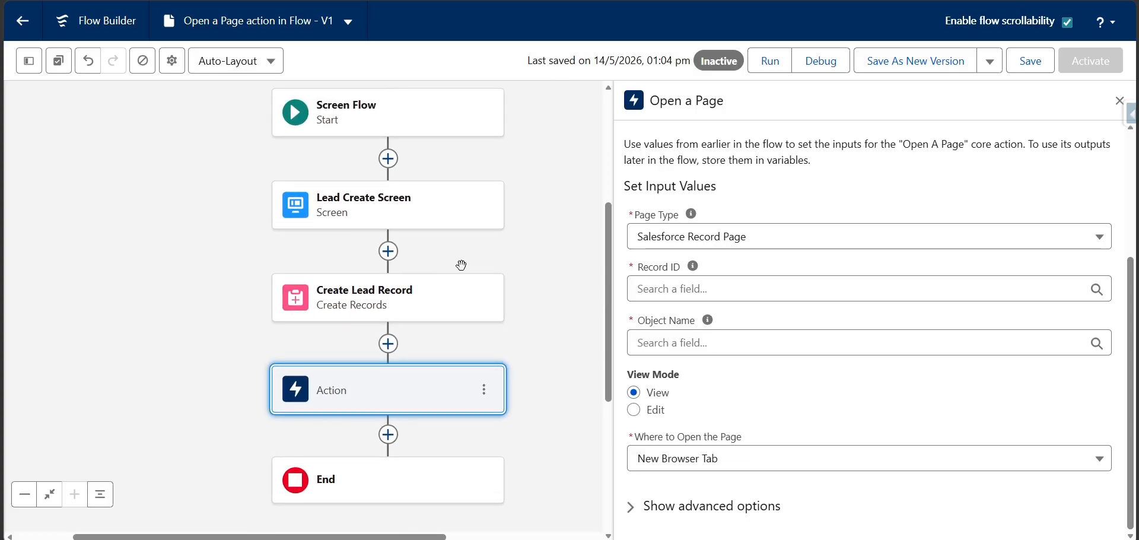
left_click_drag(509, 241, 535, 215)
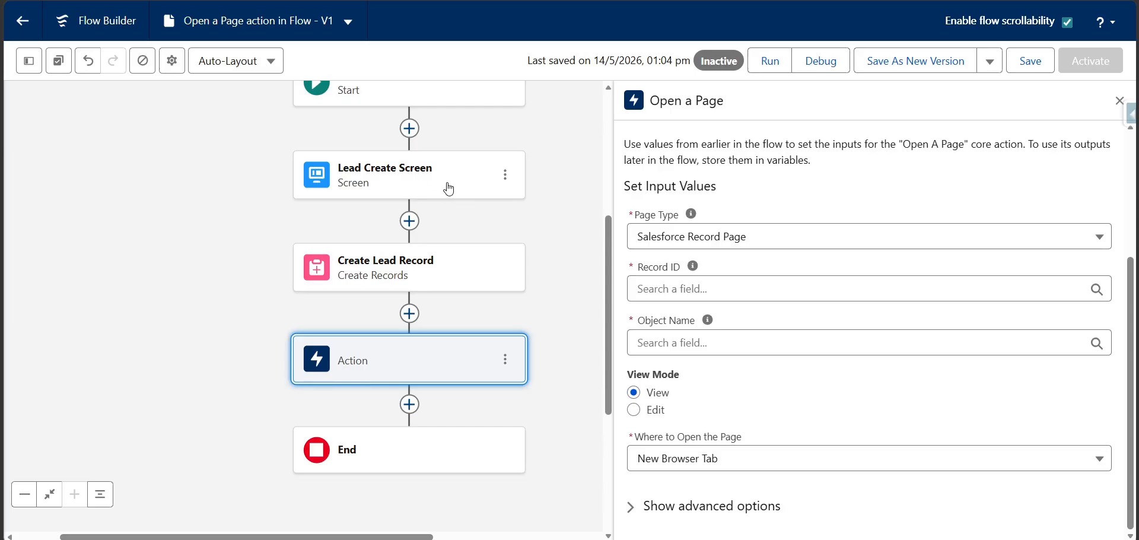
left_click_drag(541, 157, 539, 166)
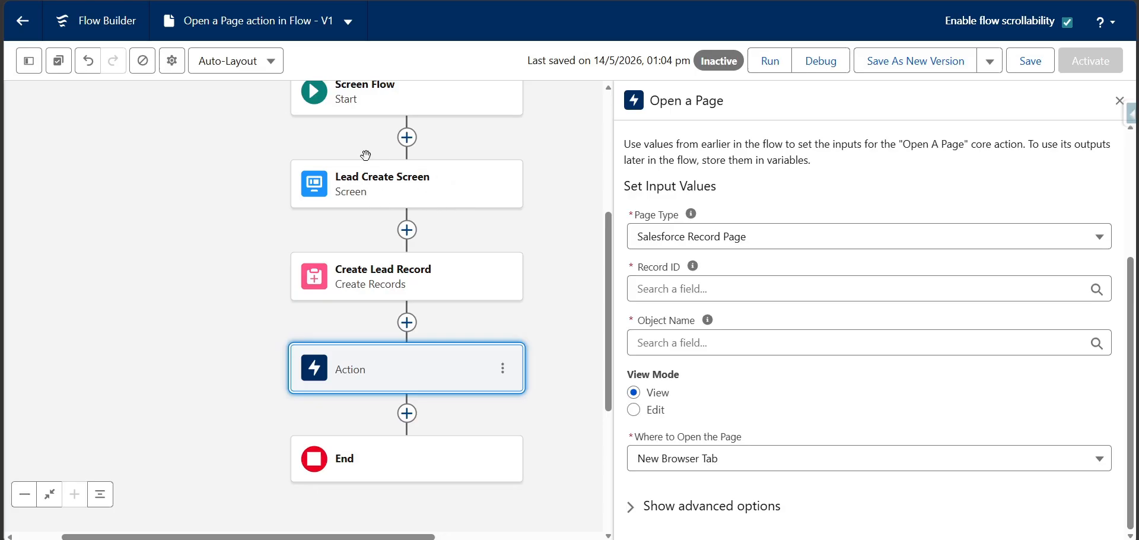
left_click(406, 181)
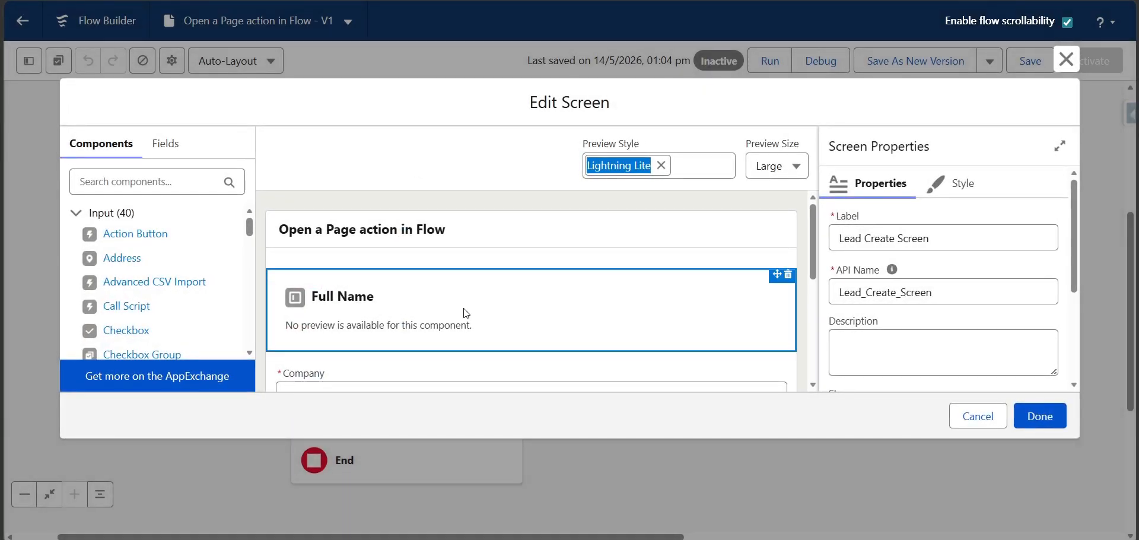
left_click(165, 144)
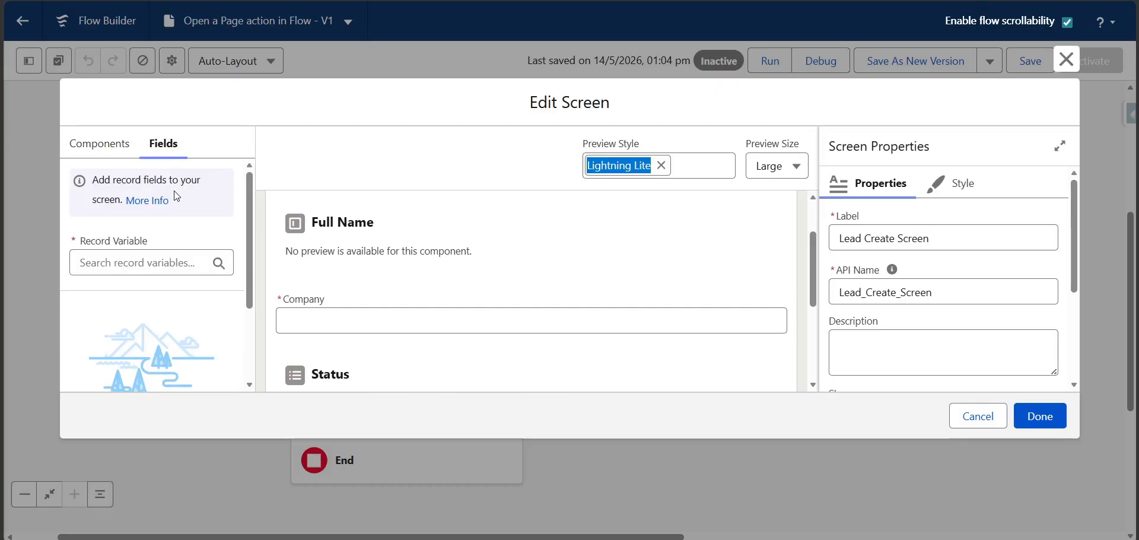
left_click(134, 263)
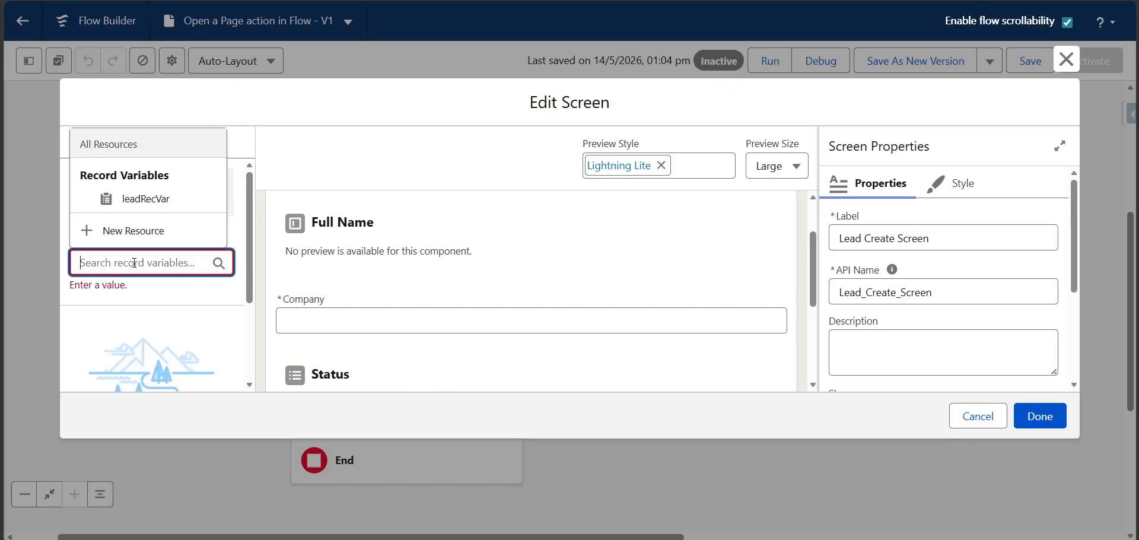
left_click(143, 207)
scroll(139, 285, "down", 1)
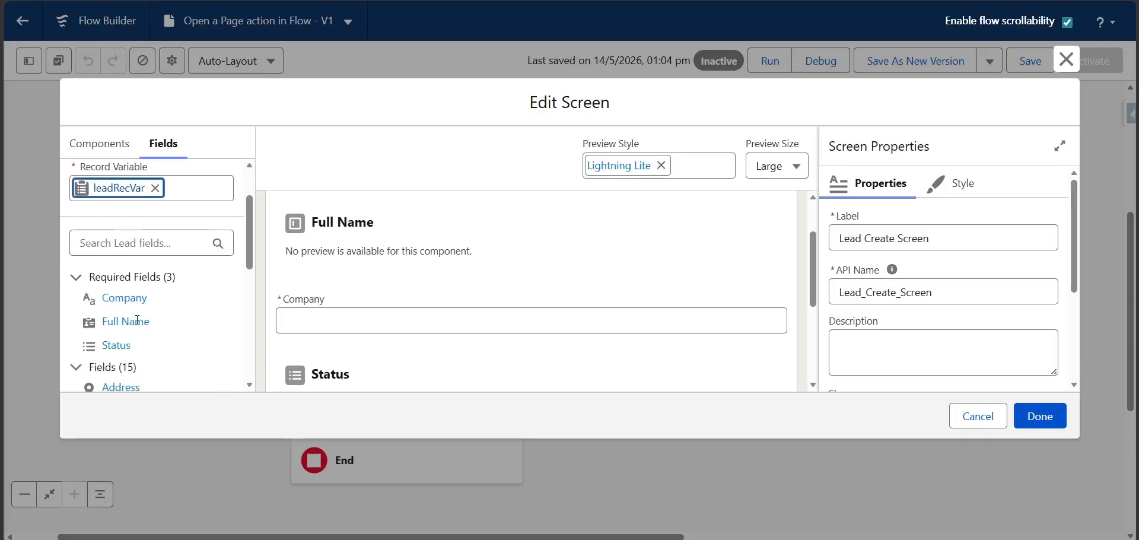
left_click(1066, 59)
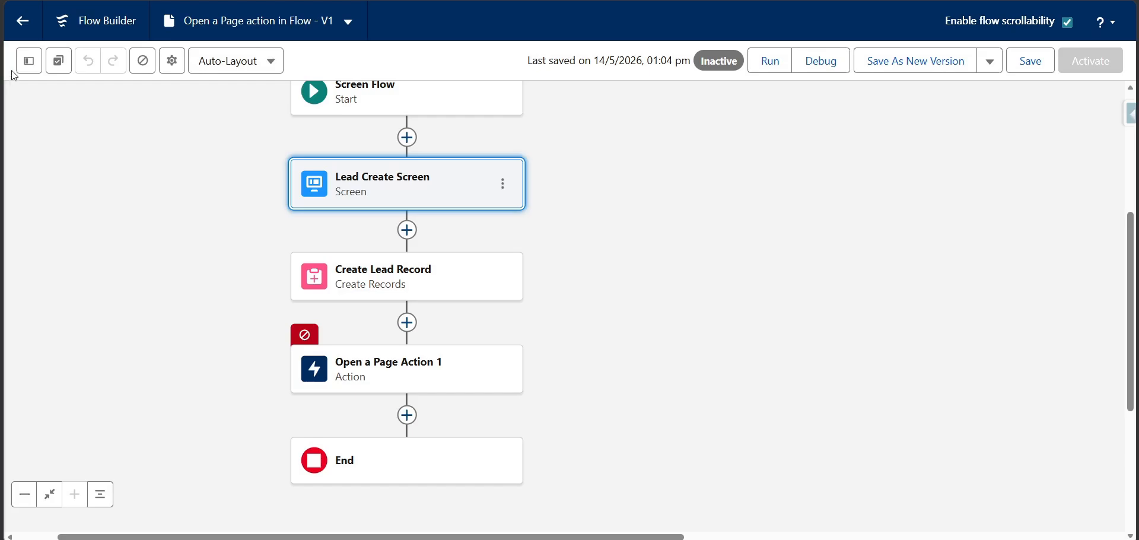
Inspect the definition of the leadRecVar record variable and close it without changes
left_click(28, 61)
left_click(83, 282)
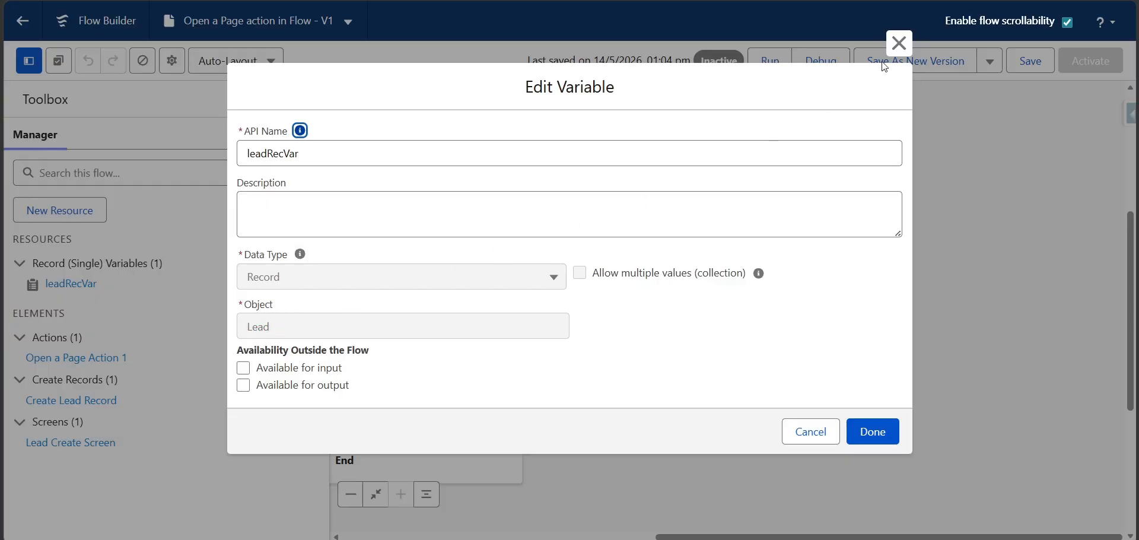
left_click(897, 48)
Examine the input fields placed on the Lead Create Screen, then close the screen editor and the flow's resource list
left_click(446, 193)
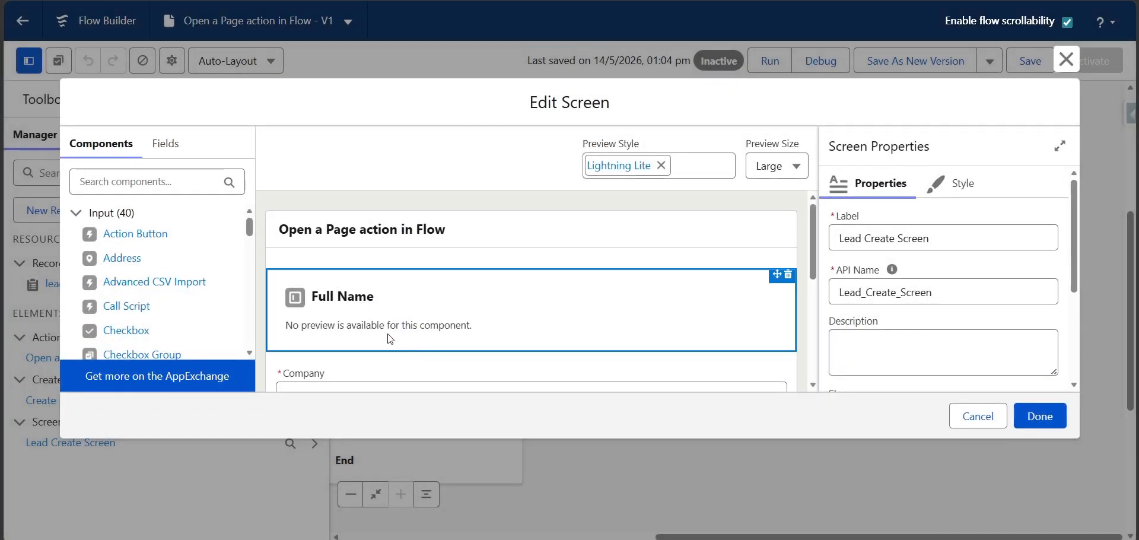
scroll(359, 336, "down", 2)
scroll(363, 332, "up", 1)
scroll(416, 279, "down", 1)
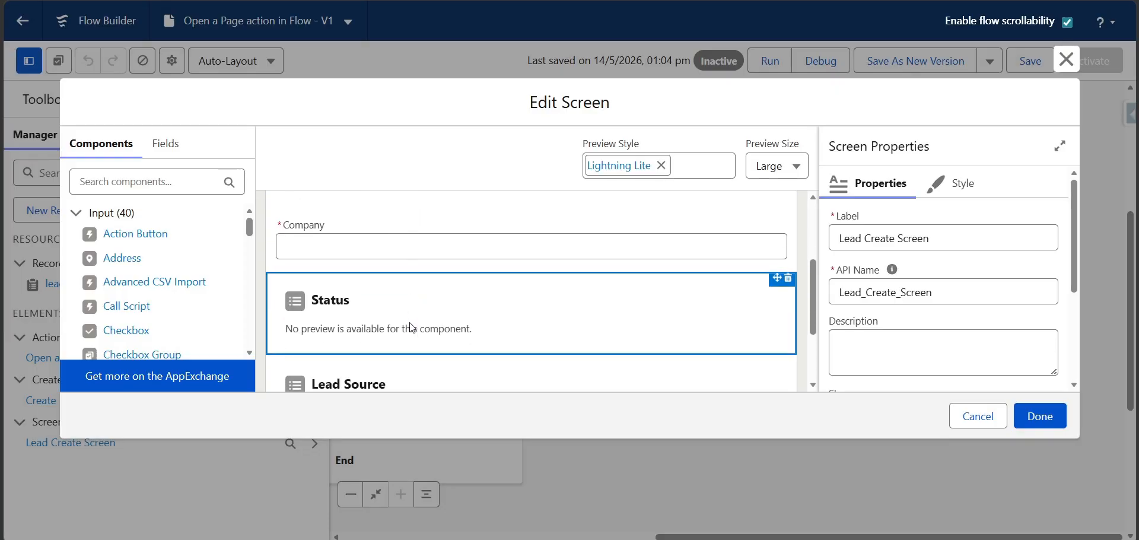
scroll(412, 327, "down", 1)
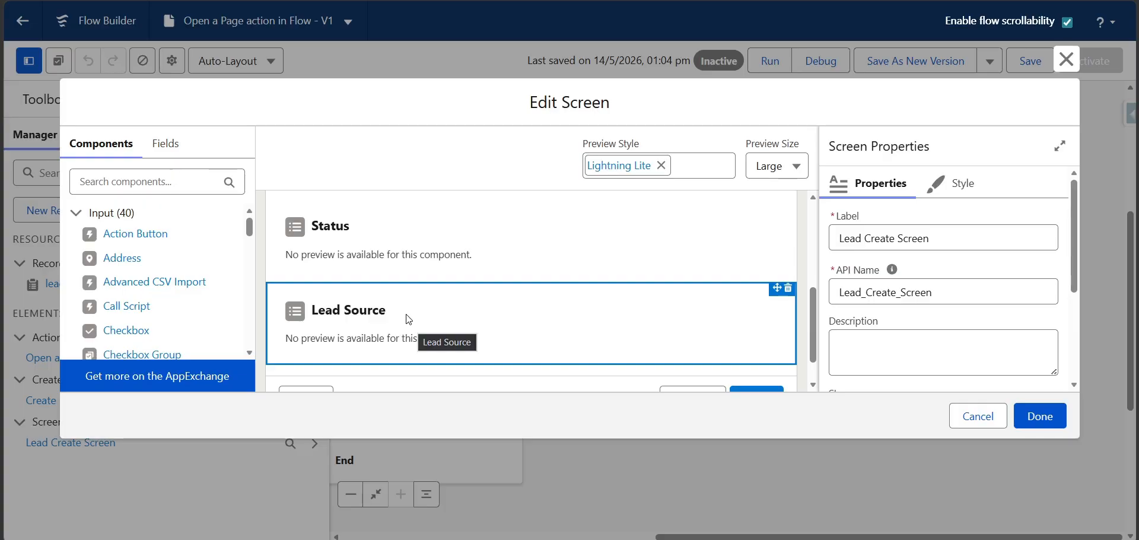
scroll(410, 317, "up", 2)
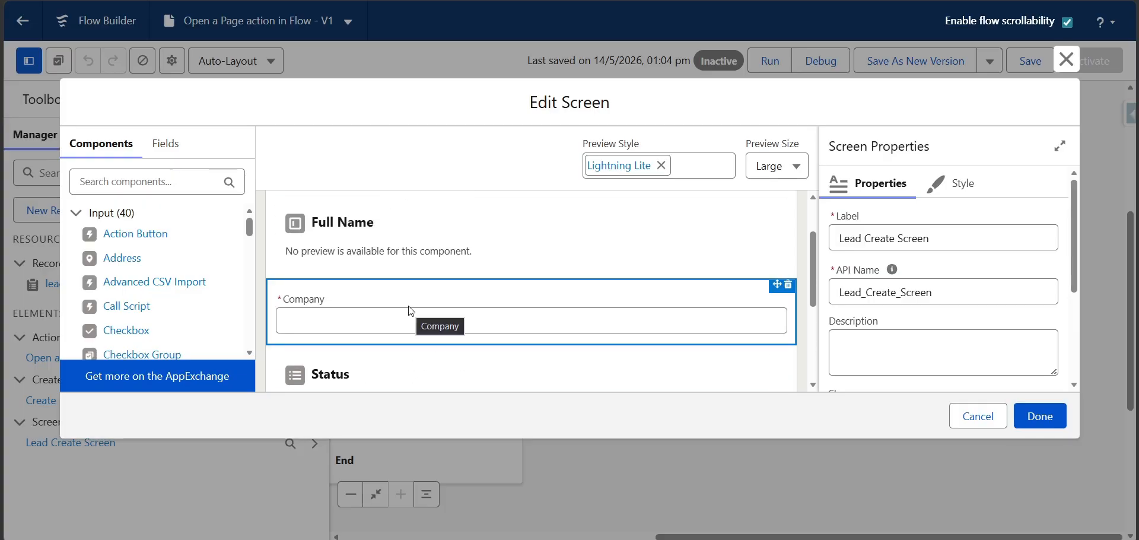
scroll(359, 242, "up", 1)
scroll(361, 248, "down", 2)
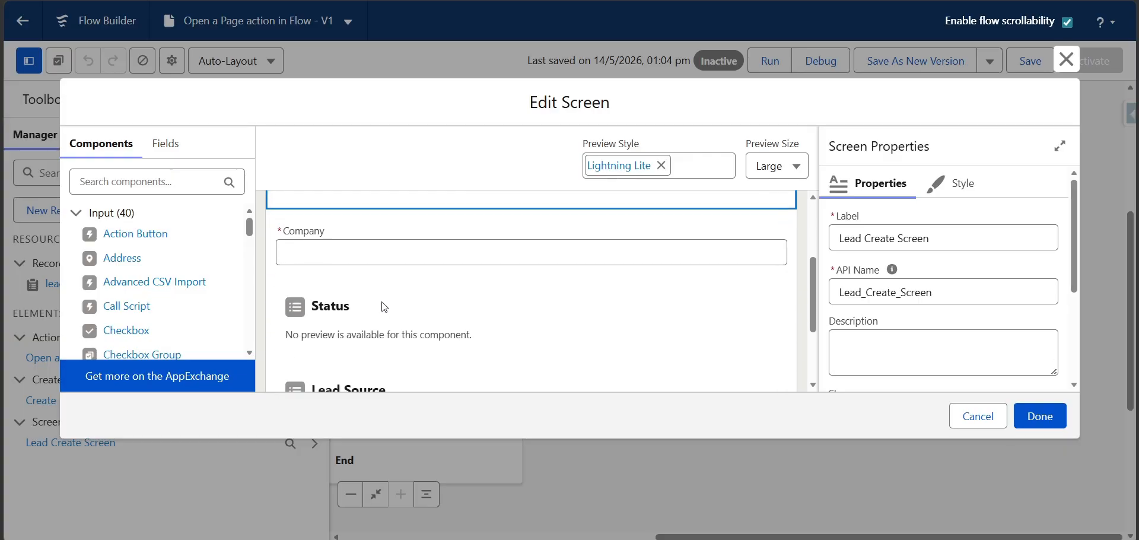
scroll(385, 279, "down", 1)
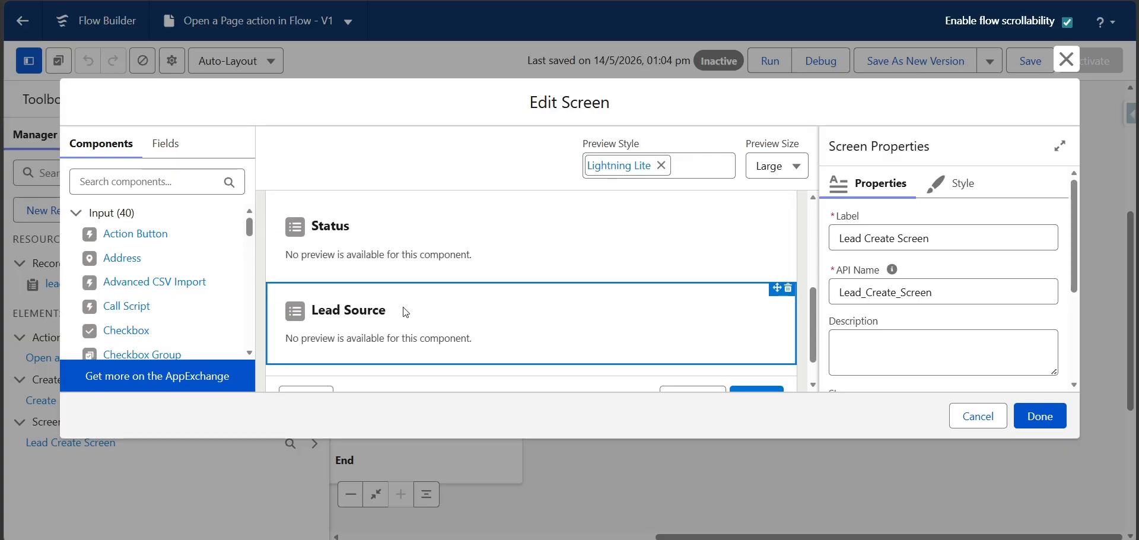
left_click(979, 419)
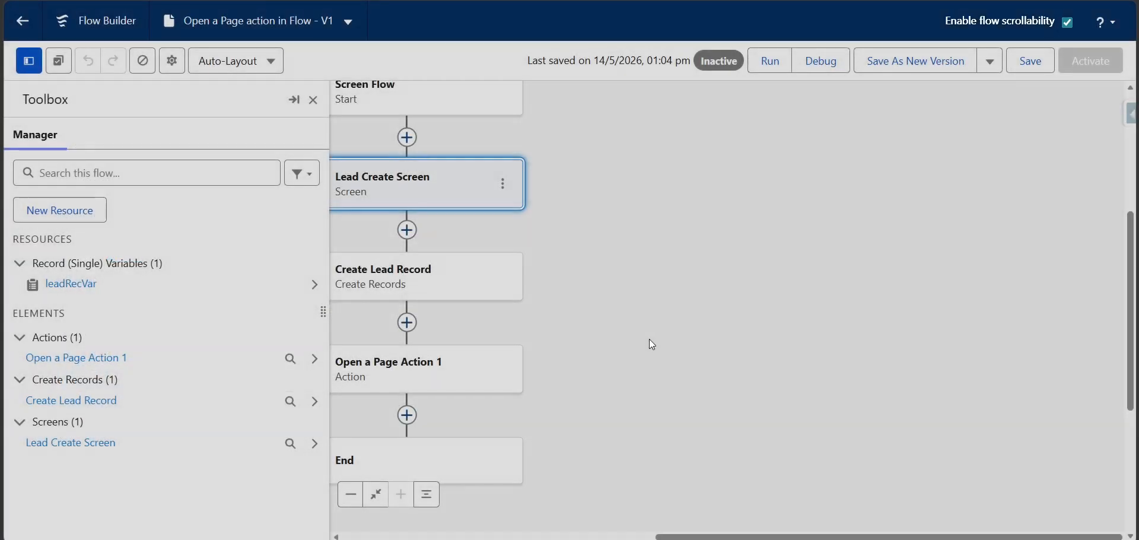
left_click(314, 100)
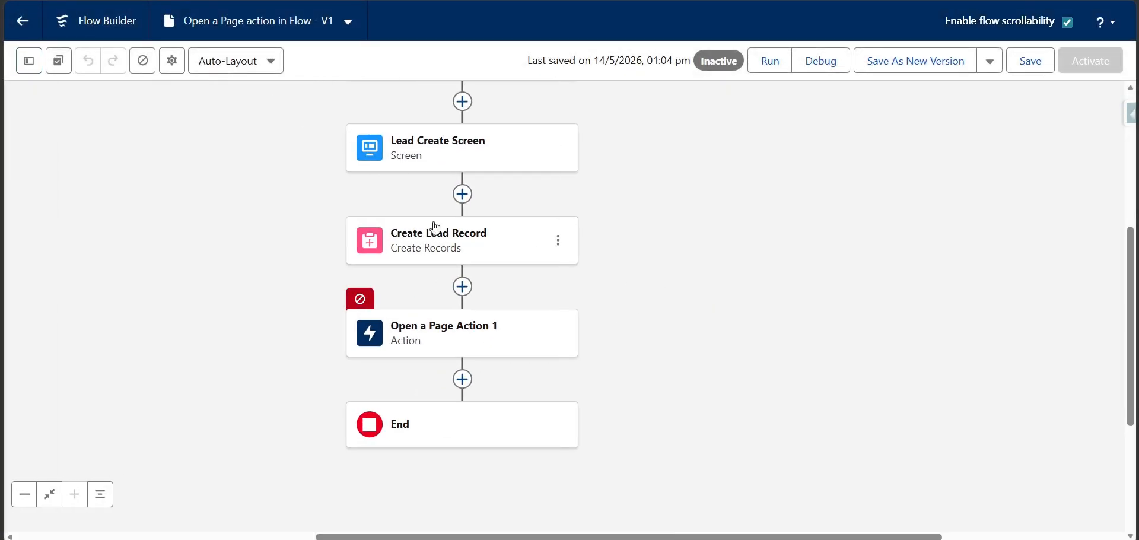
Inspect the Create Lead Record element, including which record variable supplies its values
left_click(448, 239)
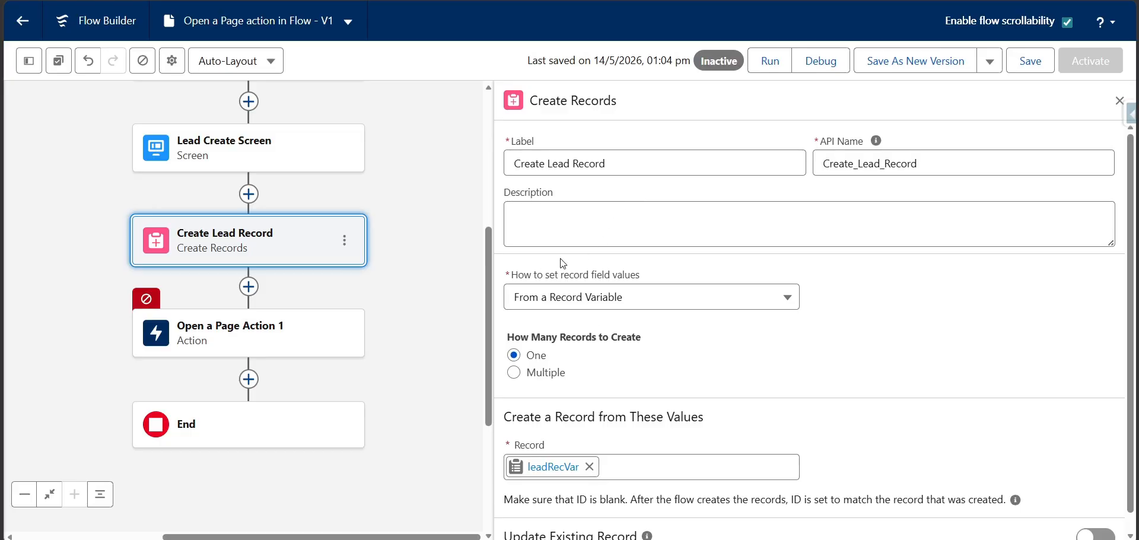
scroll(645, 315, "down", 1)
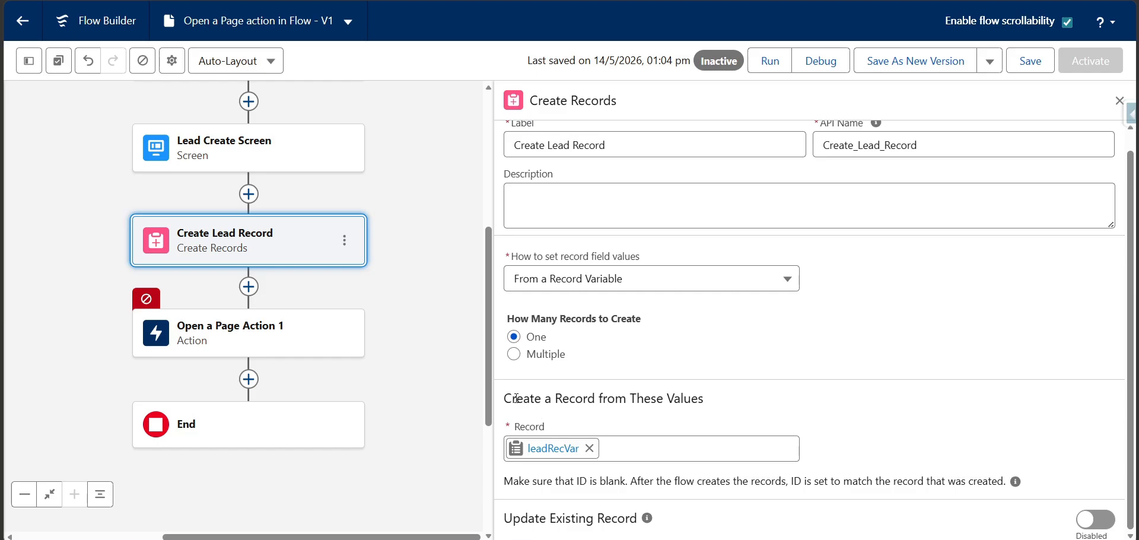
left_click_drag(508, 398, 707, 405)
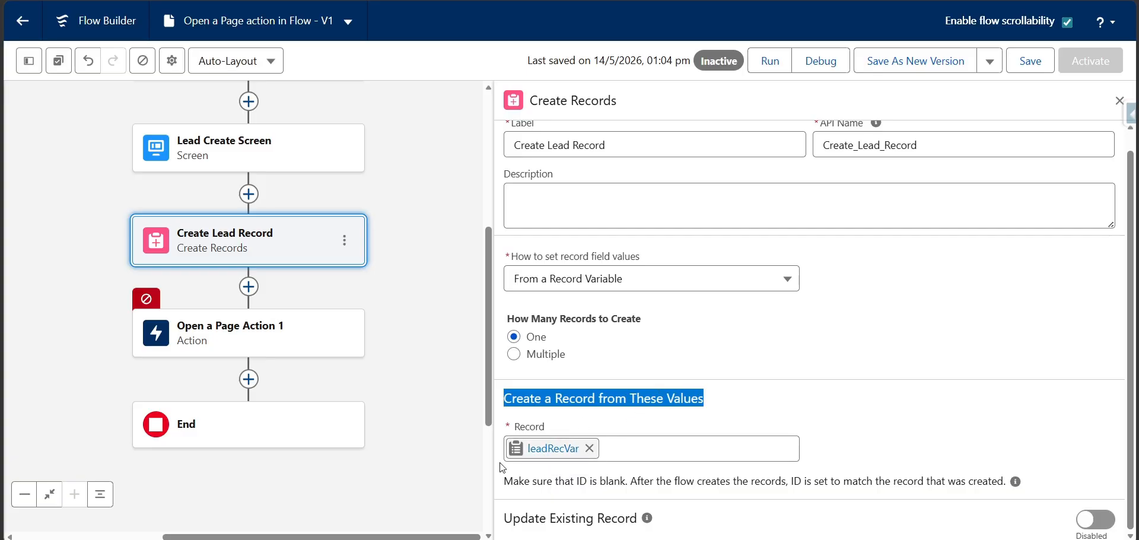
Reopen the Open a Page action and review its page type choices, keeping Salesforce Record Page
left_click(275, 346)
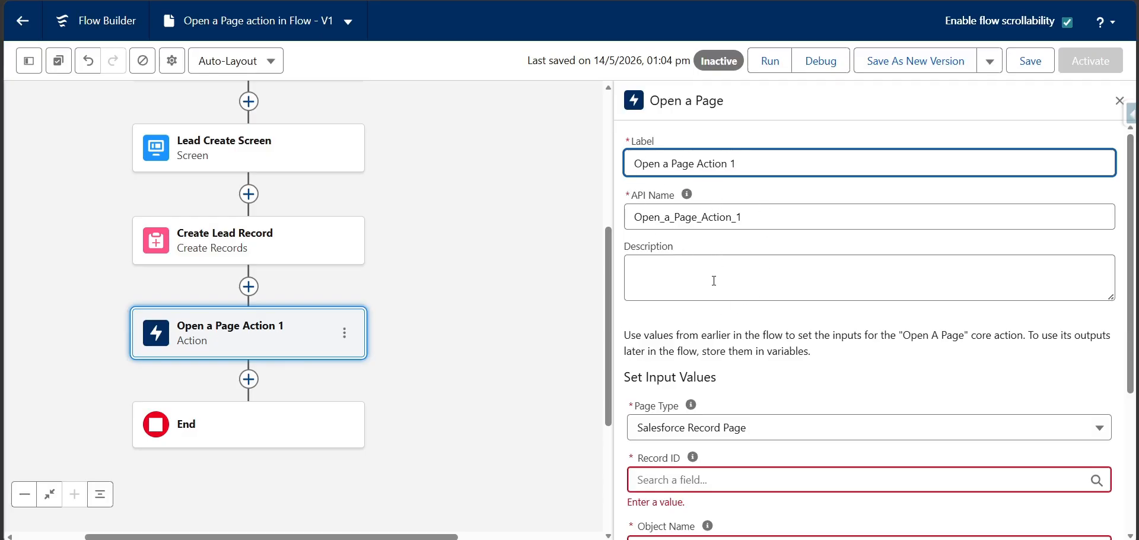
scroll(680, 327, "down", 3)
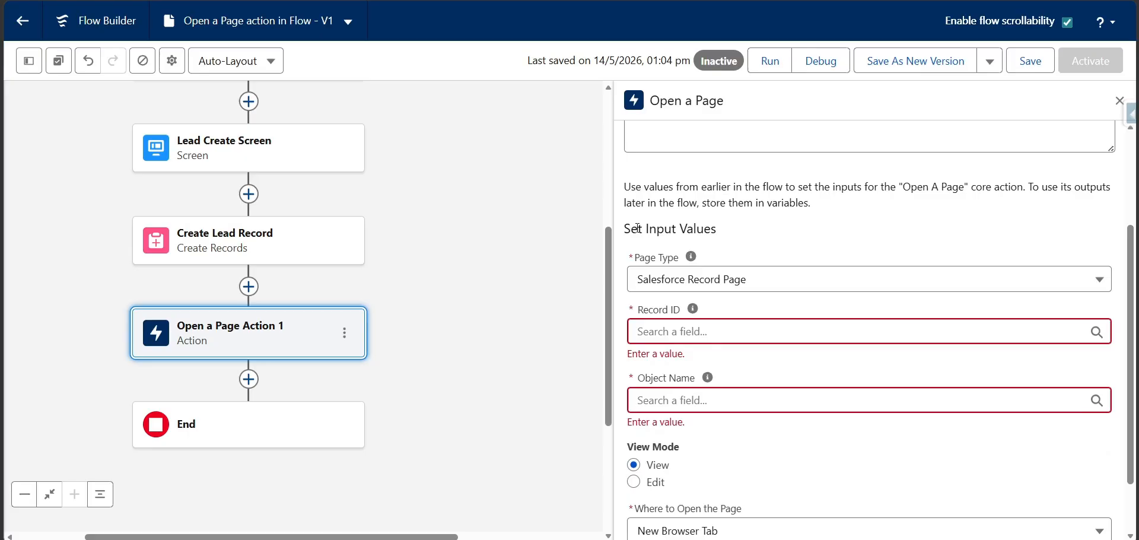
left_click(739, 279)
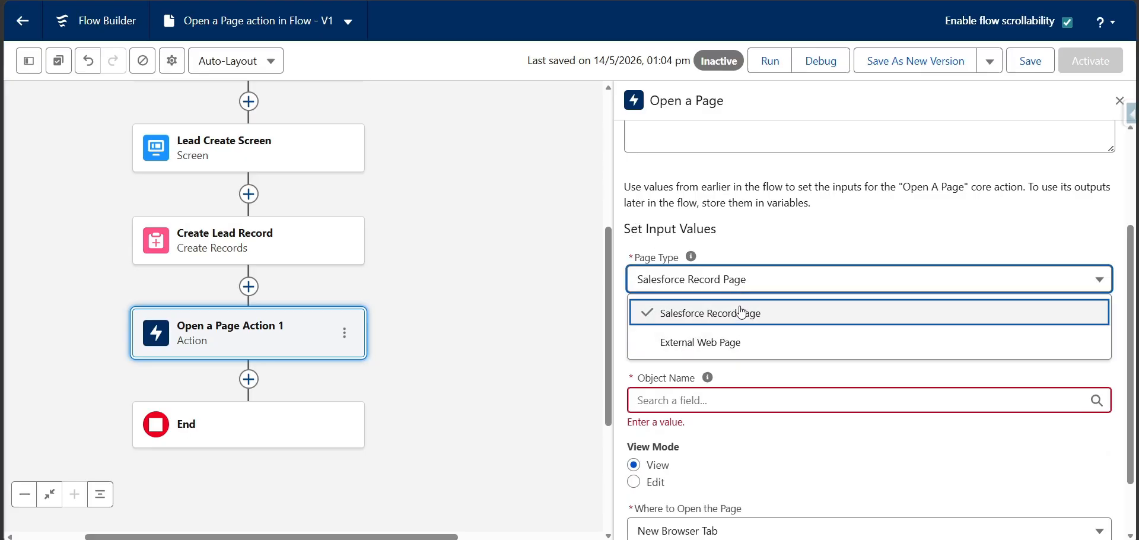
left_click(713, 319)
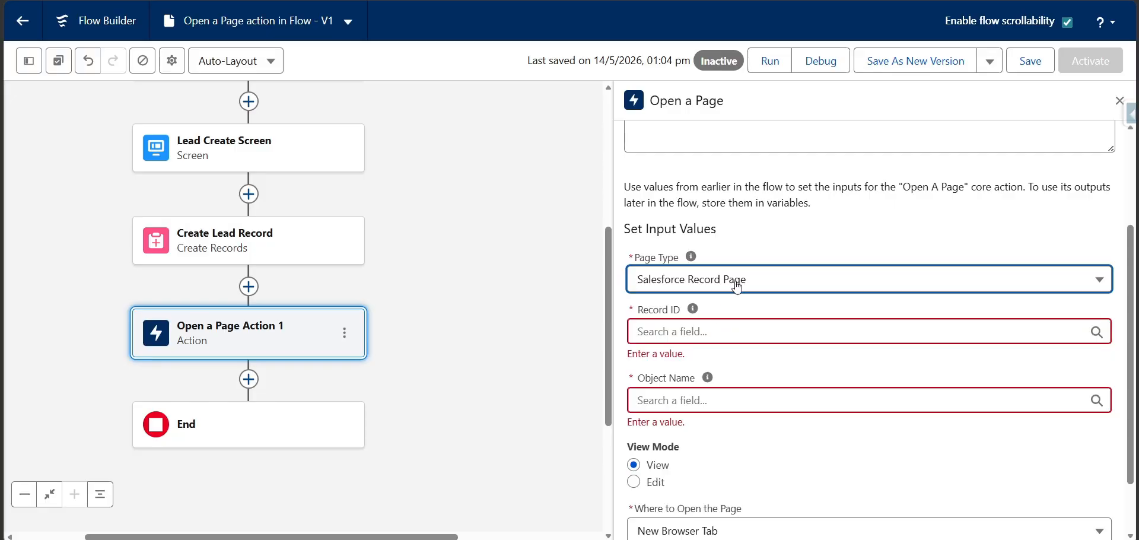
left_click(738, 288)
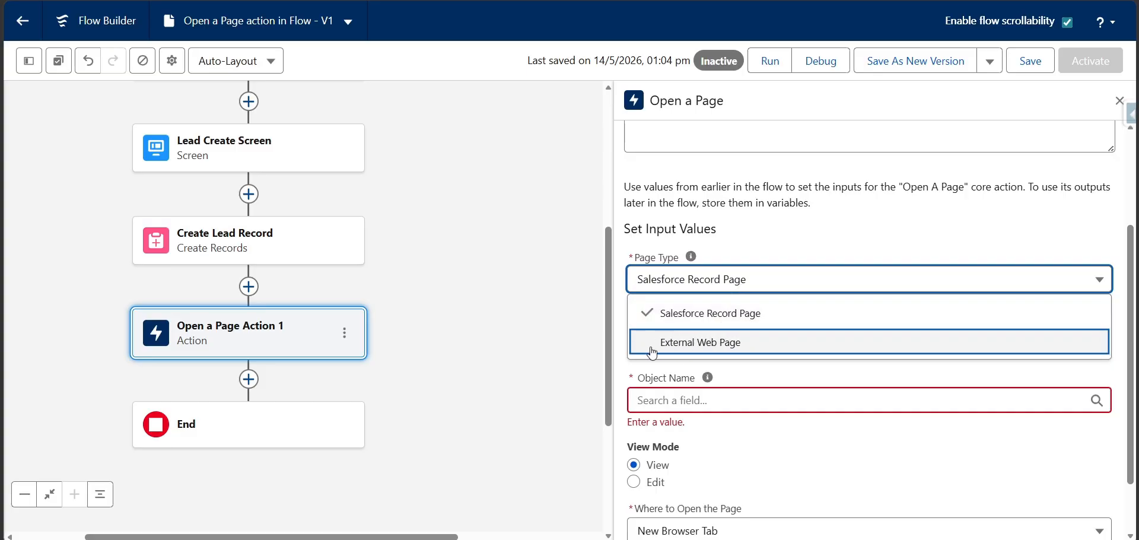
left_click(781, 254)
Set the Open a Page action's Record ID to the Lead ID of leadRecVar
left_click(725, 330)
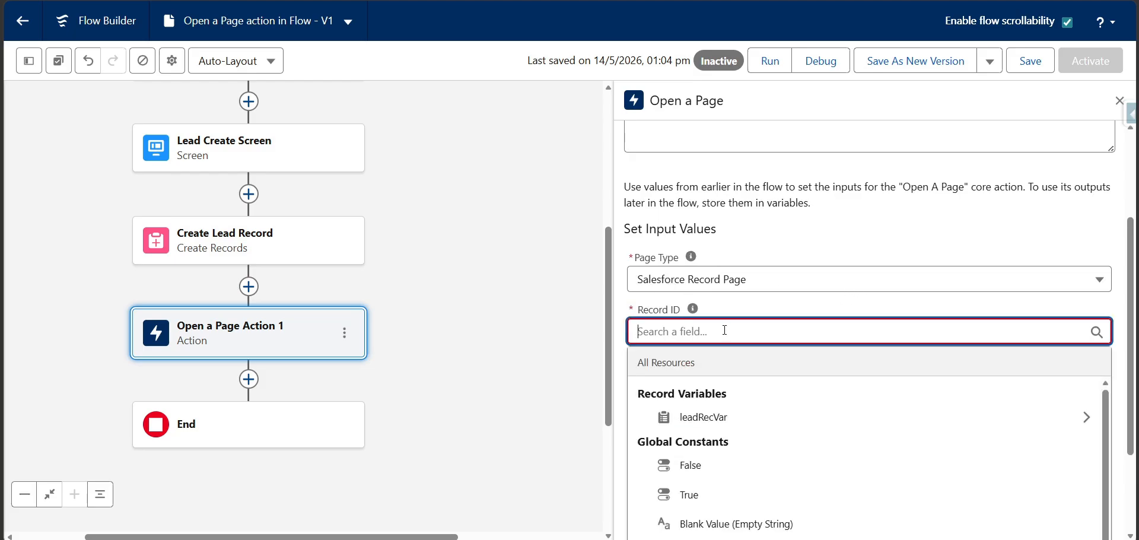
left_click(711, 418)
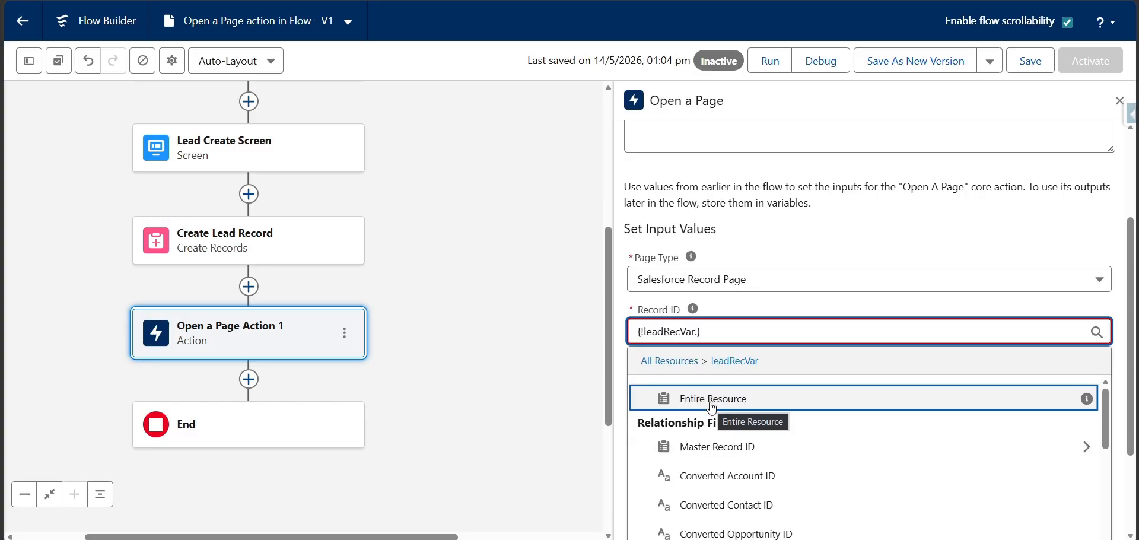
type("Id")
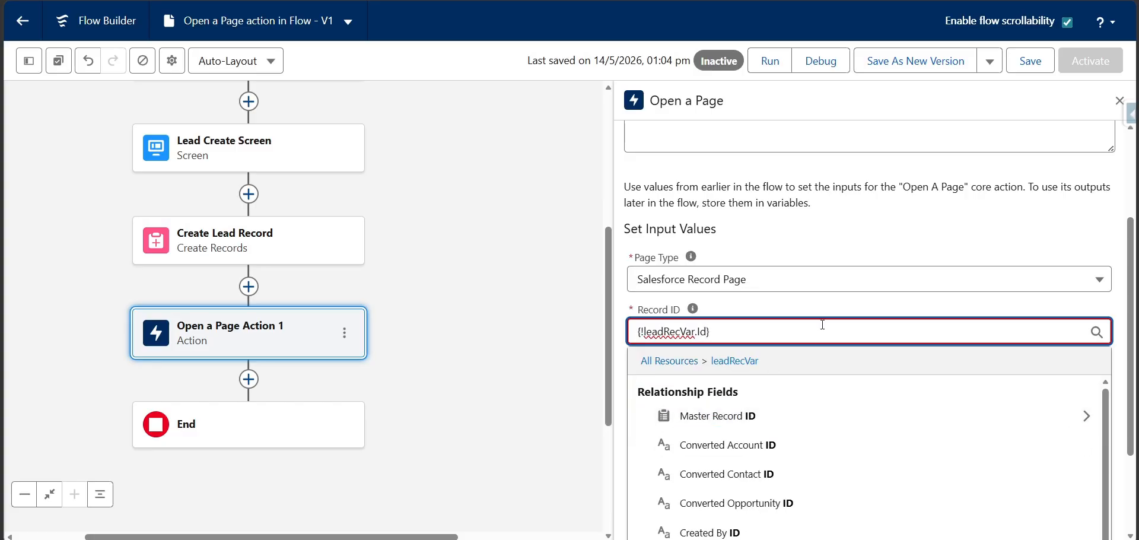
left_click(834, 307)
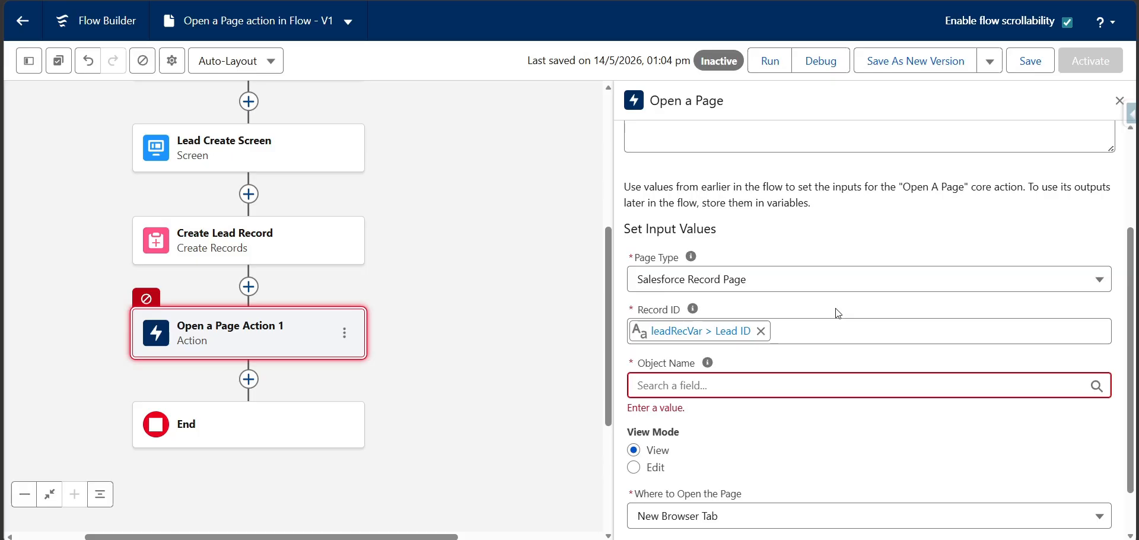
Enter Lead as the Object Name for the Open a Page action
left_click(750, 389)
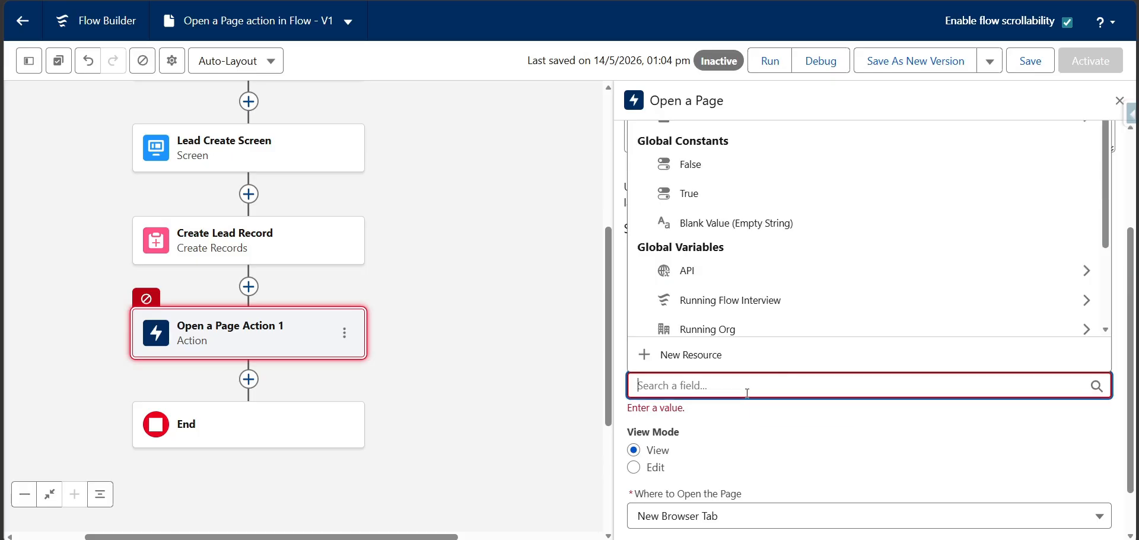
left_click(618, 345)
mouse_move(707, 364)
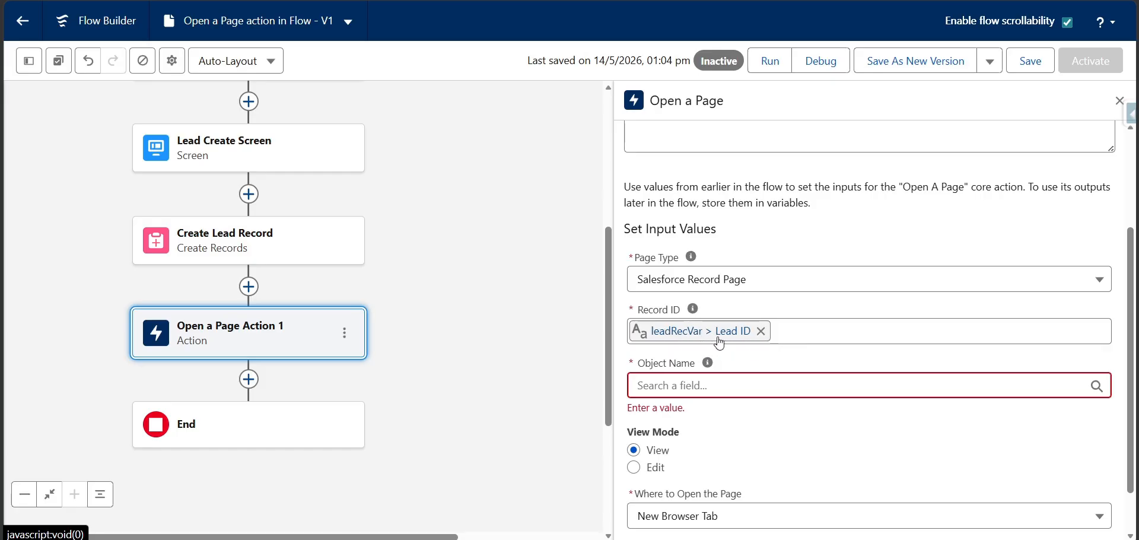
left_click(705, 383)
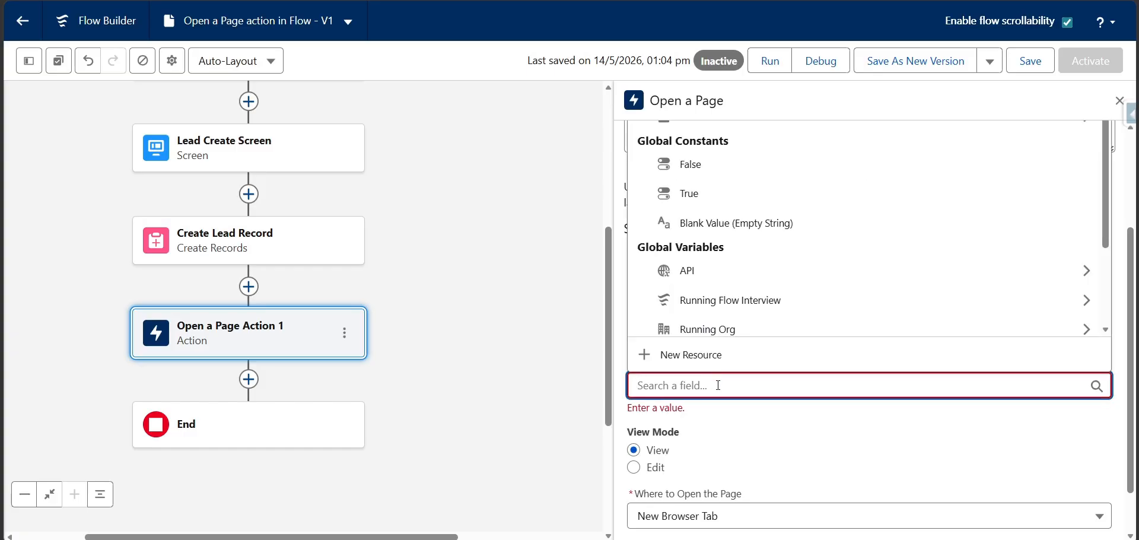
type("Lead")
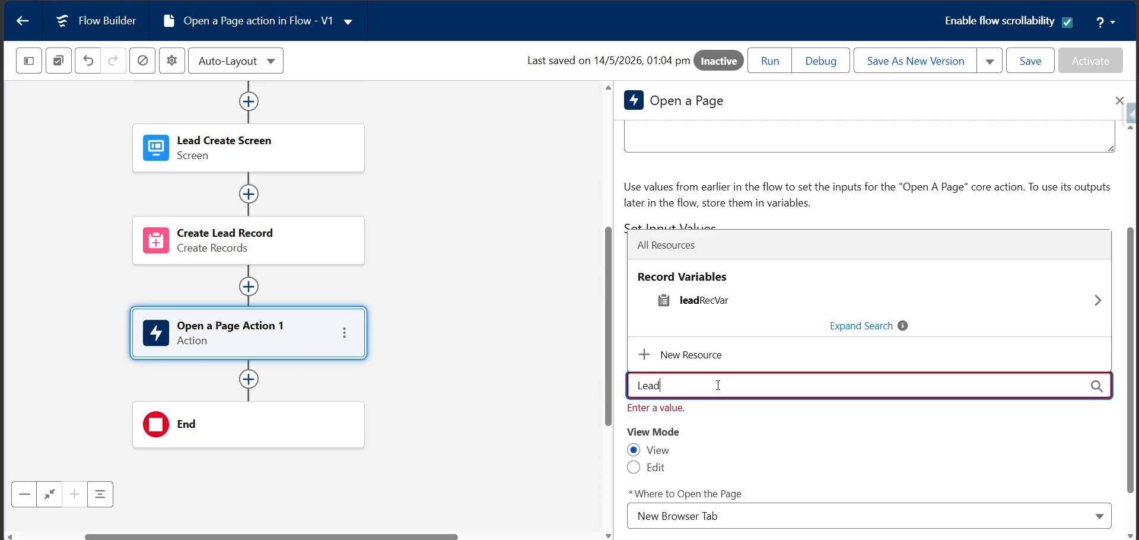
left_click(617, 325)
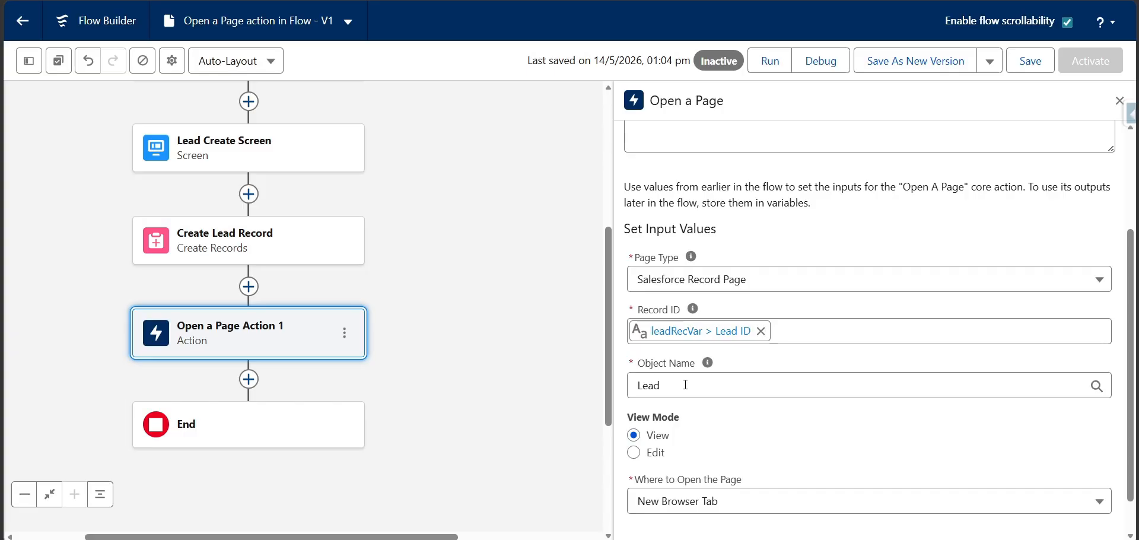
Set the action's View Mode to Edit
mouse_move(706, 373)
scroll(683, 386, "down", 1)
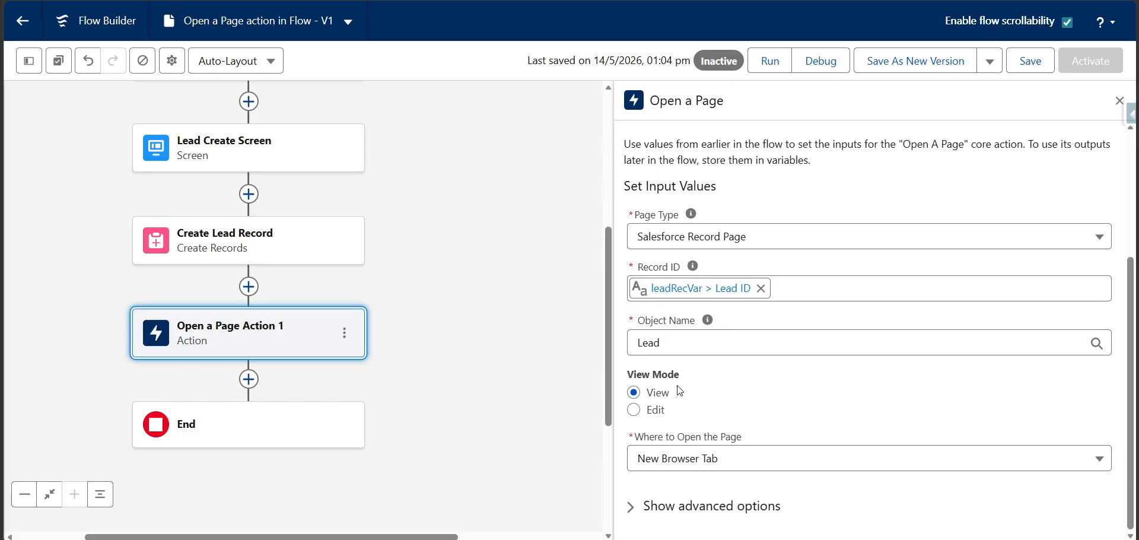
left_click_drag(630, 375, 682, 377)
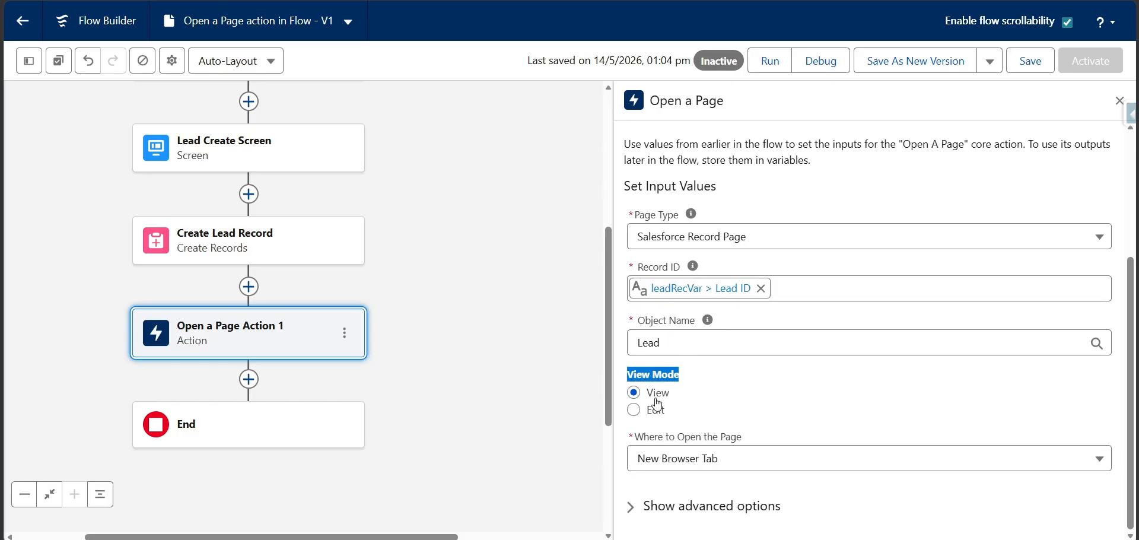
left_click(636, 411)
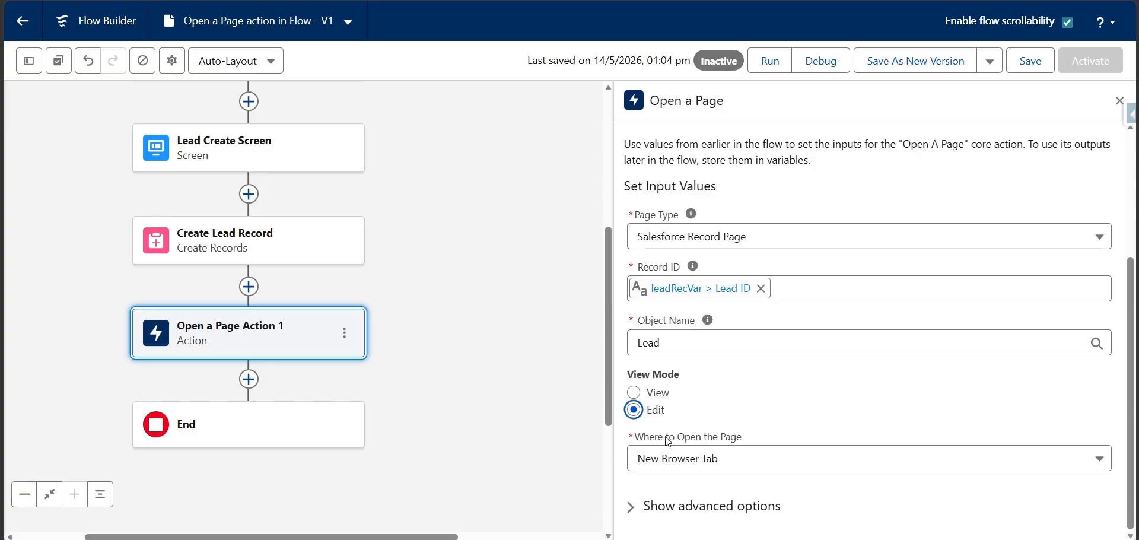
Review the choices for where the page opens, keeping New Browser Tab, and check the action's advanced options
left_click(749, 458)
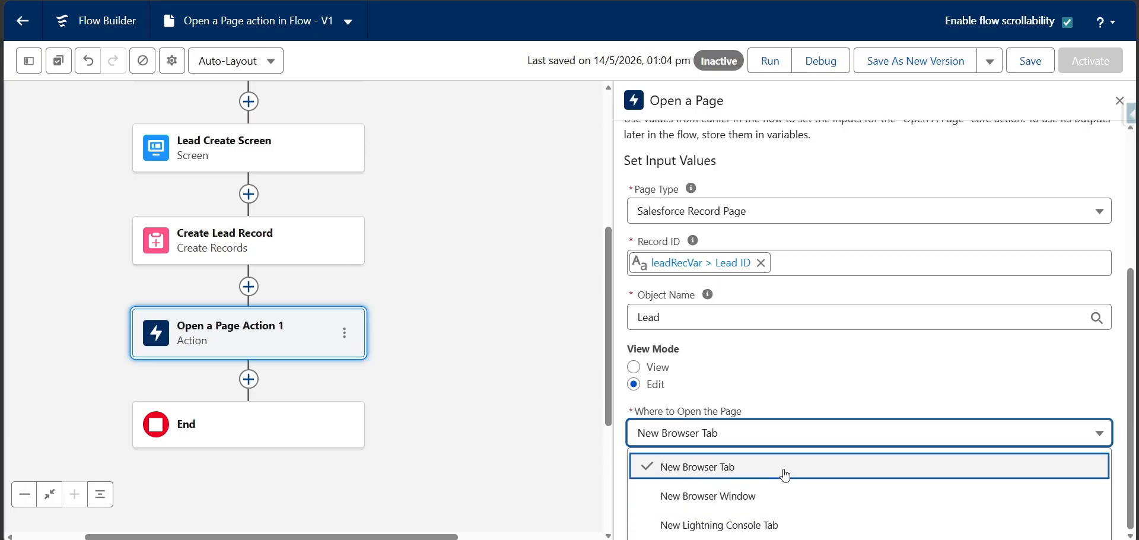
left_click(810, 363)
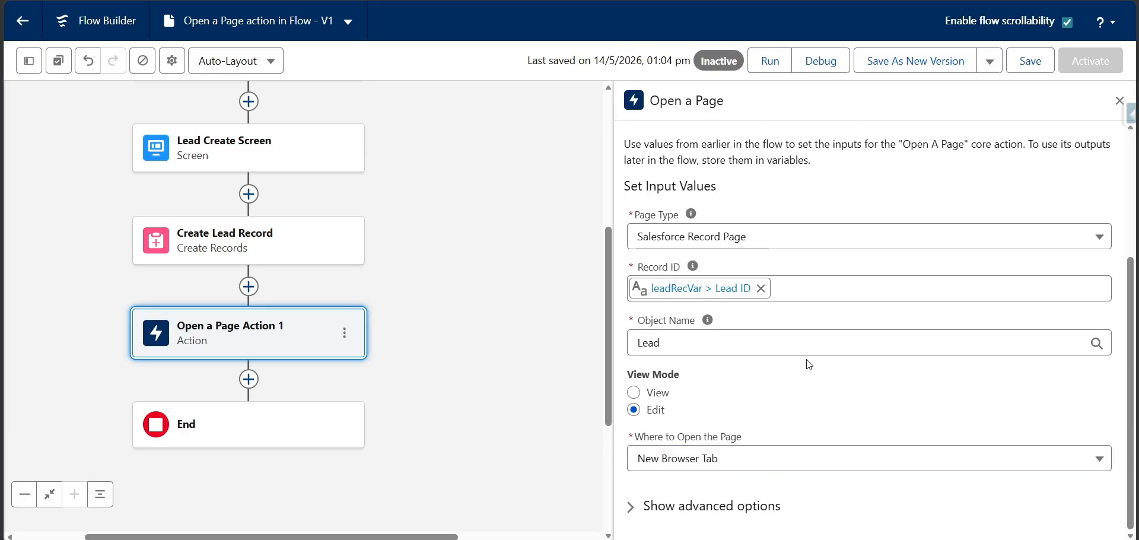
left_click(633, 507)
scroll(635, 506, "down", 1)
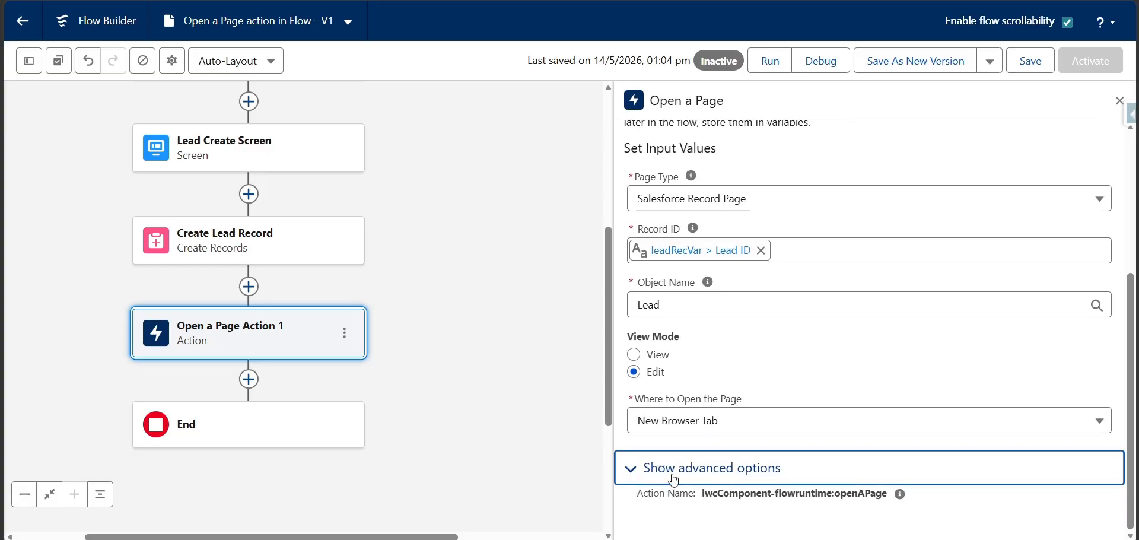
left_click(641, 469)
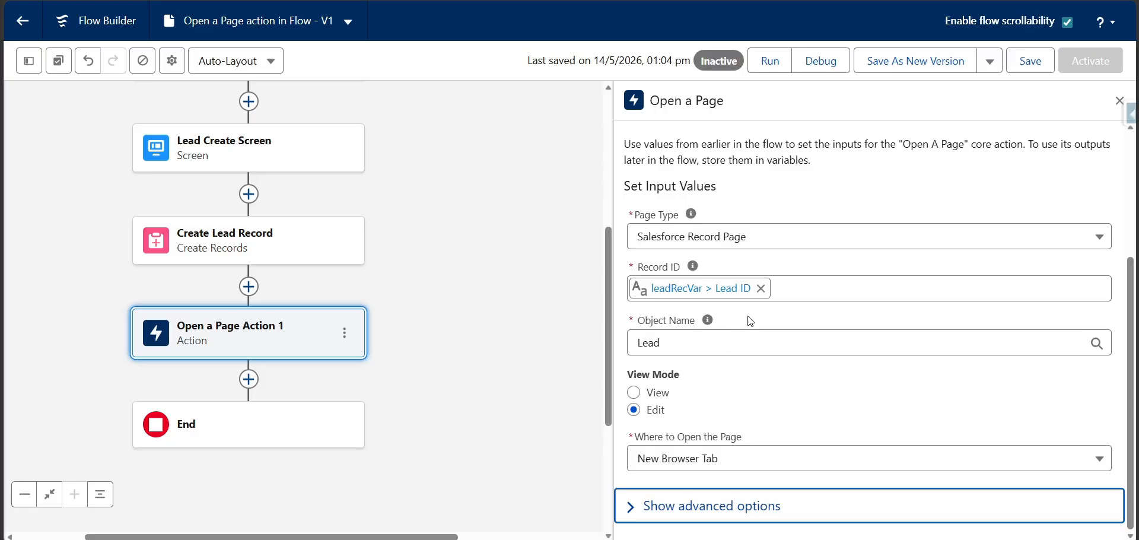
Save the flow and activate it
left_click(1019, 62)
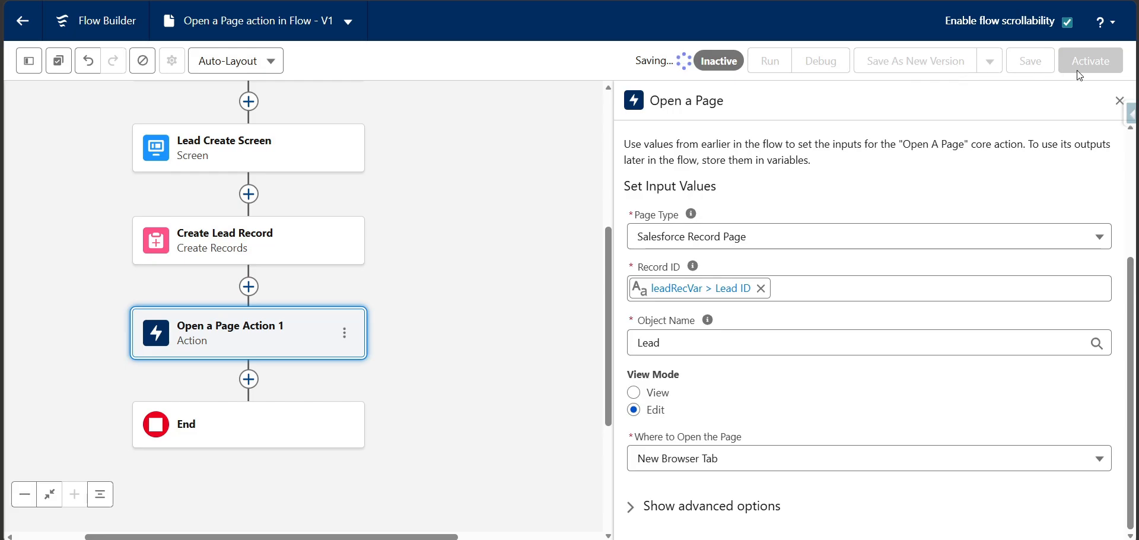
left_click(1091, 64)
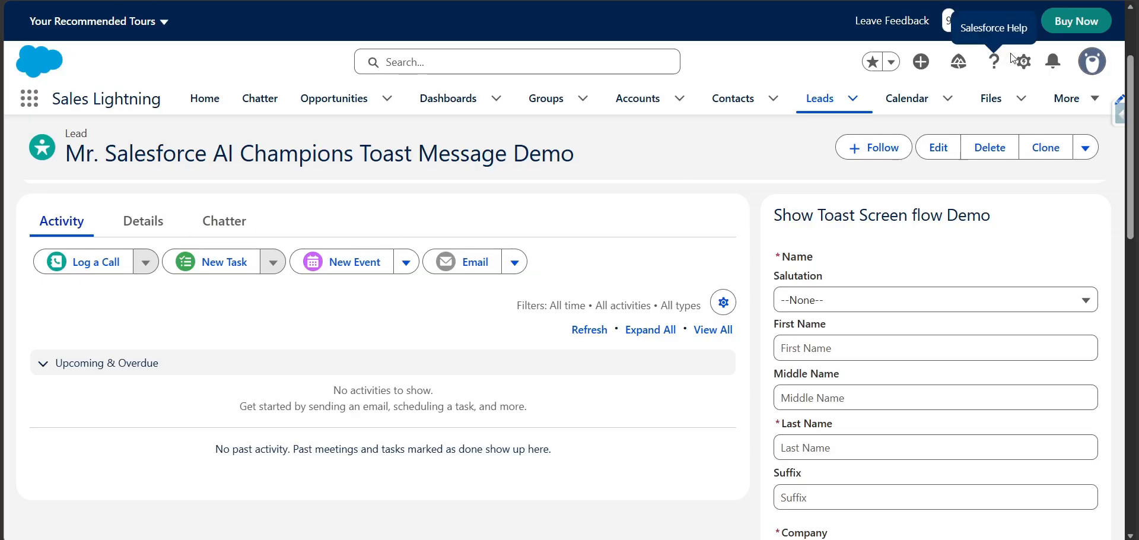
Open the Lead Record Page for editing from the lead record and remove its Show Toast Screen flow Demo component
left_click(1024, 62)
left_click(906, 270)
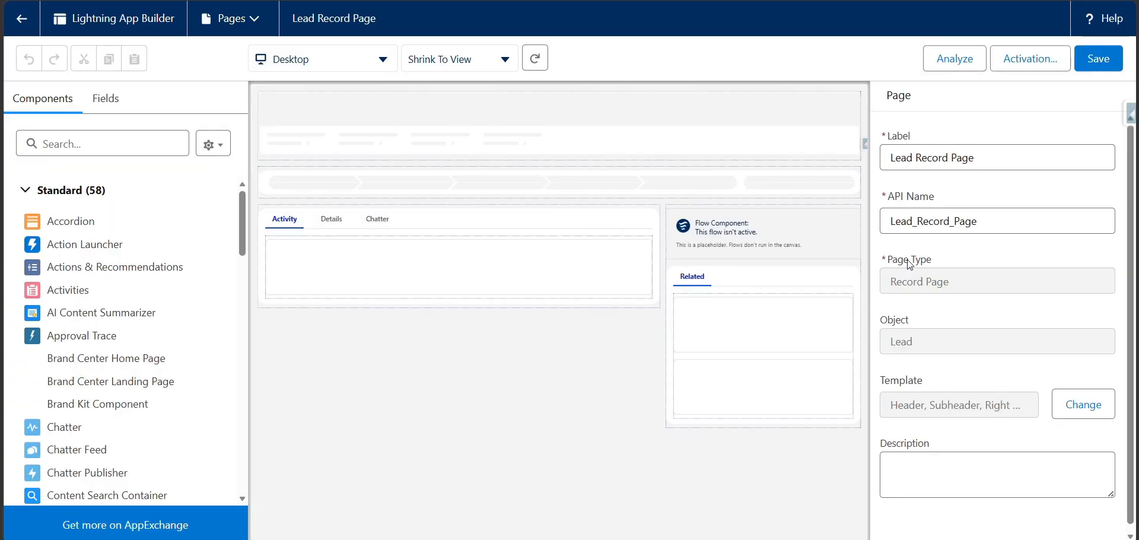
left_click(790, 238)
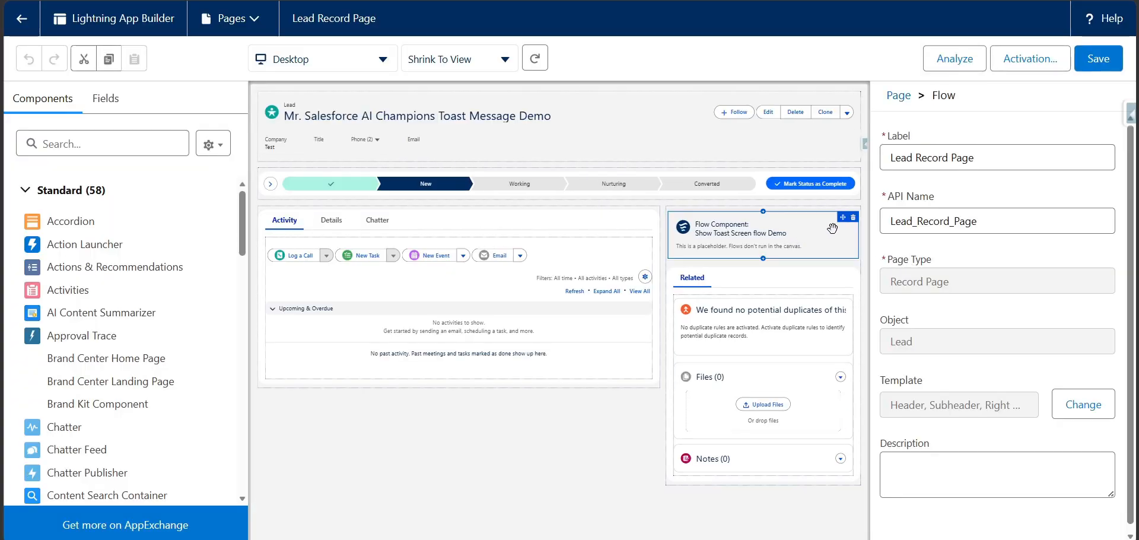
left_click(853, 218)
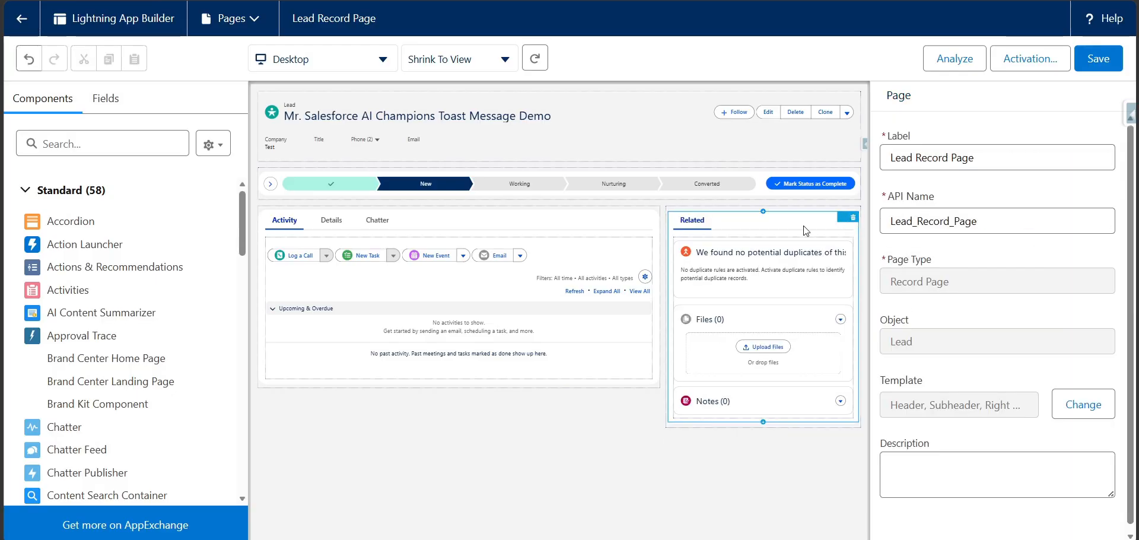
Find the Flow component and place it above the Related component on the Lead Record Page
left_click(120, 140)
type("flows")
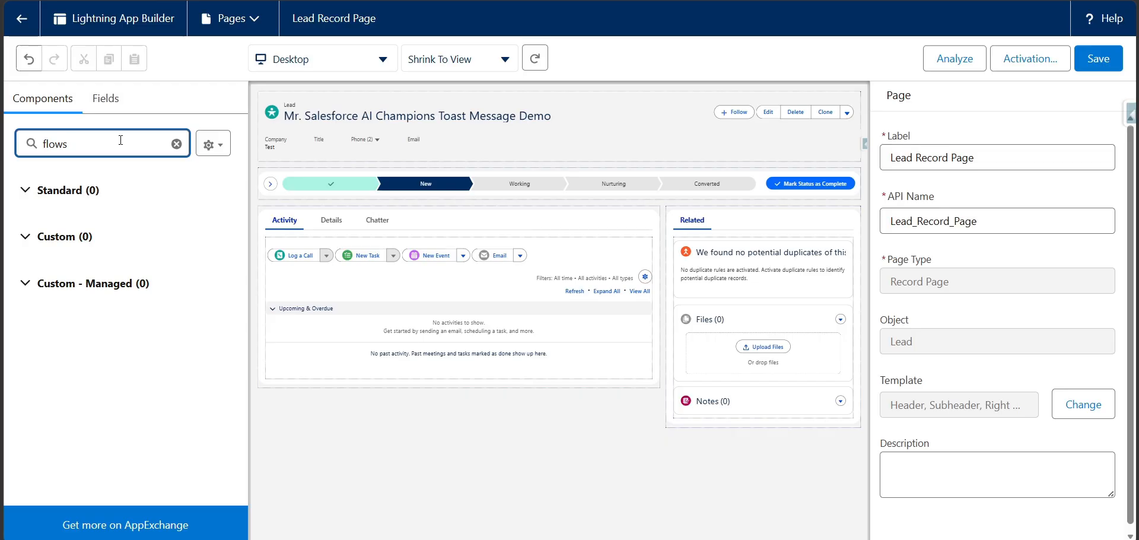
key("BackSpace")
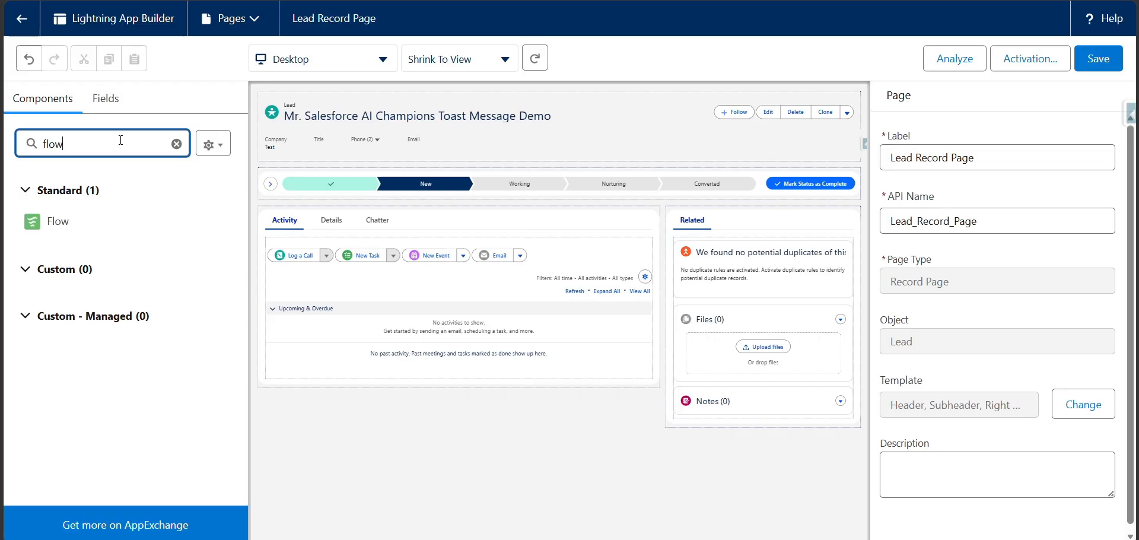
left_click_drag(58, 222, 687, 222)
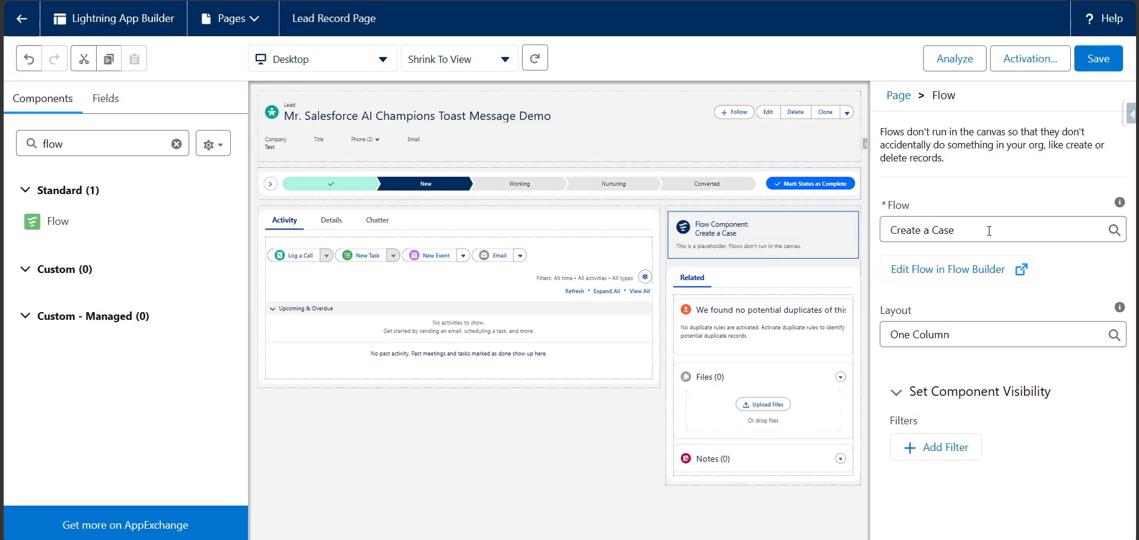
Assign the flow Open a Page action in Flow to the new component, save the page and return to the lead record
double_click(992, 230)
triple_click(992, 230)
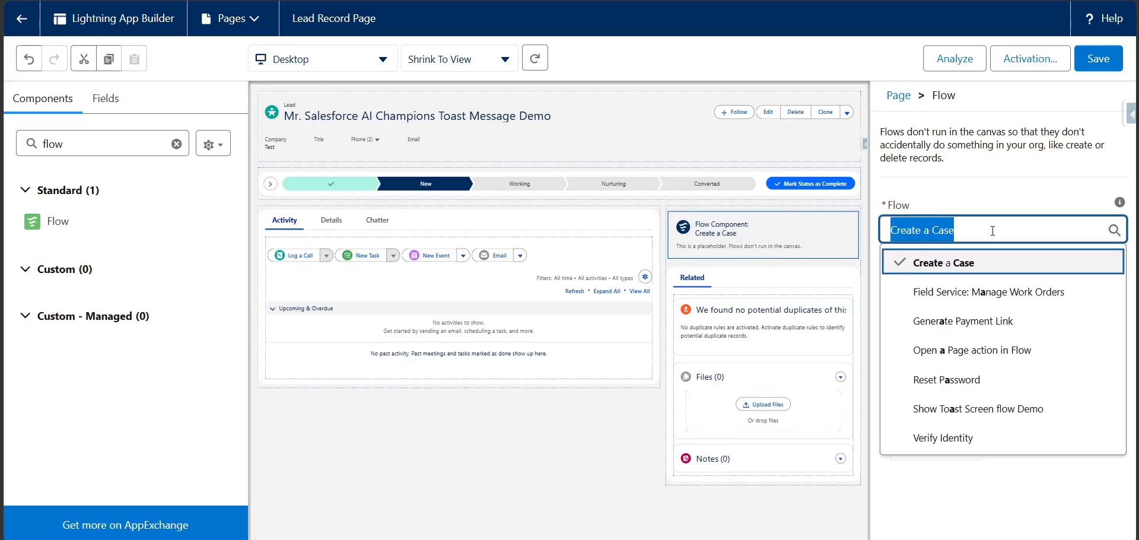
key("BackSpace")
type("open a")
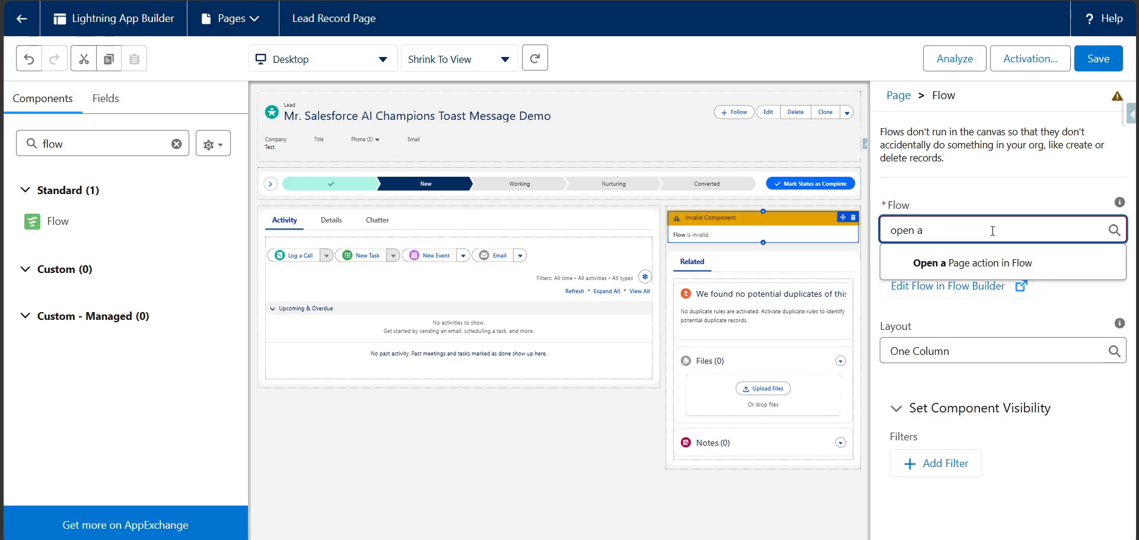
left_click(986, 262)
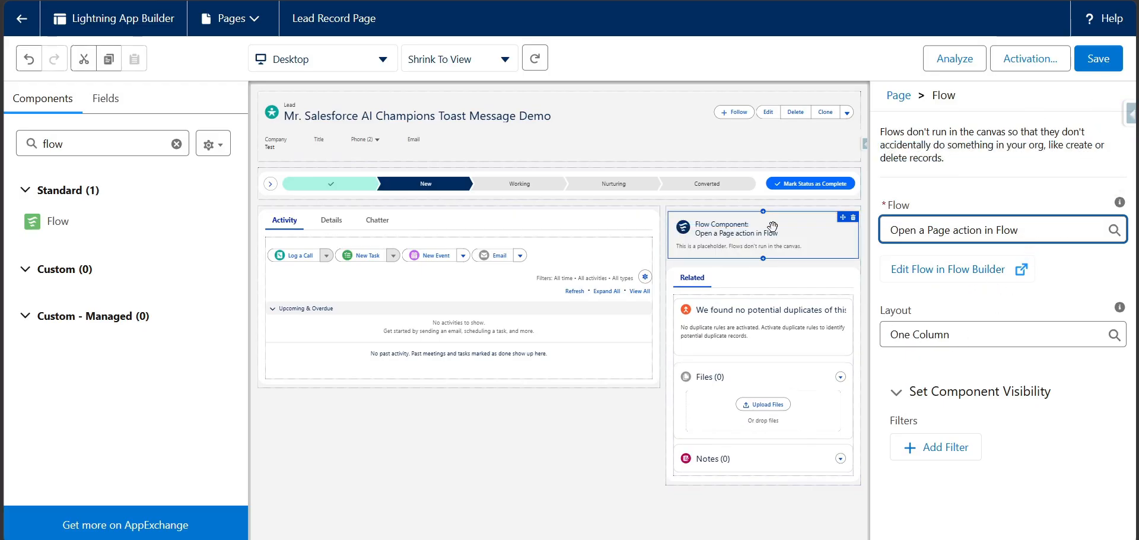
left_click(1108, 69)
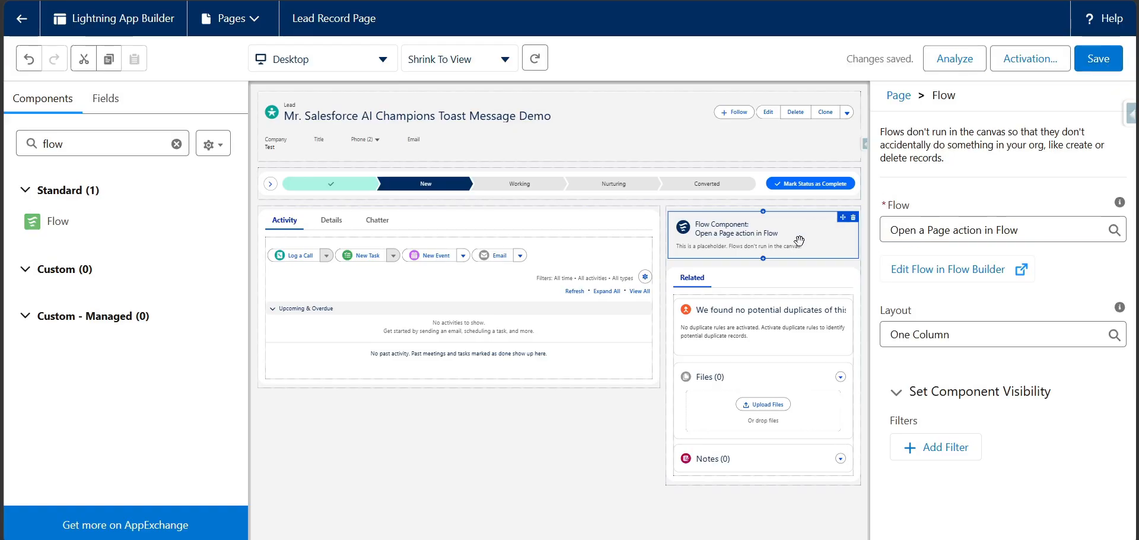
left_click(20, 20)
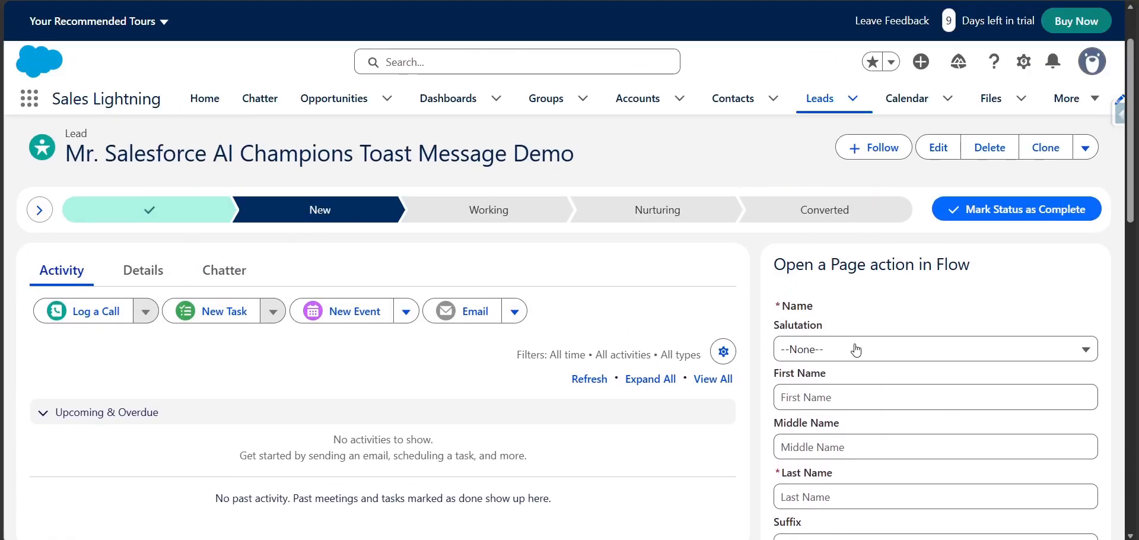
In the embedded flow form, choose the salutation Mr. and enter first name Navigation and last name Summer 26
left_click(856, 350)
left_click(841, 185)
scroll(836, 280, "down", 2)
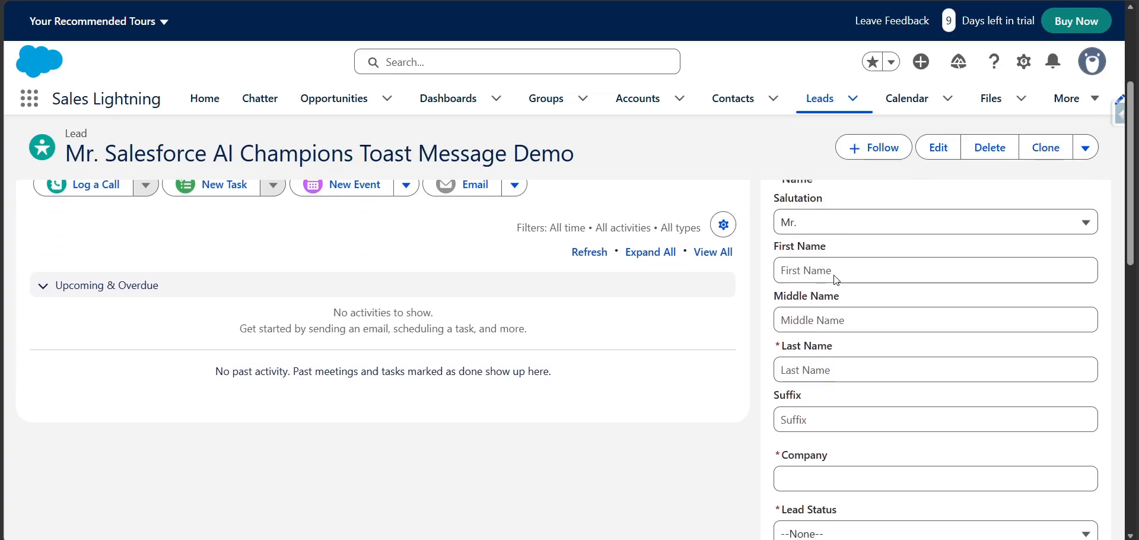
left_click(839, 249)
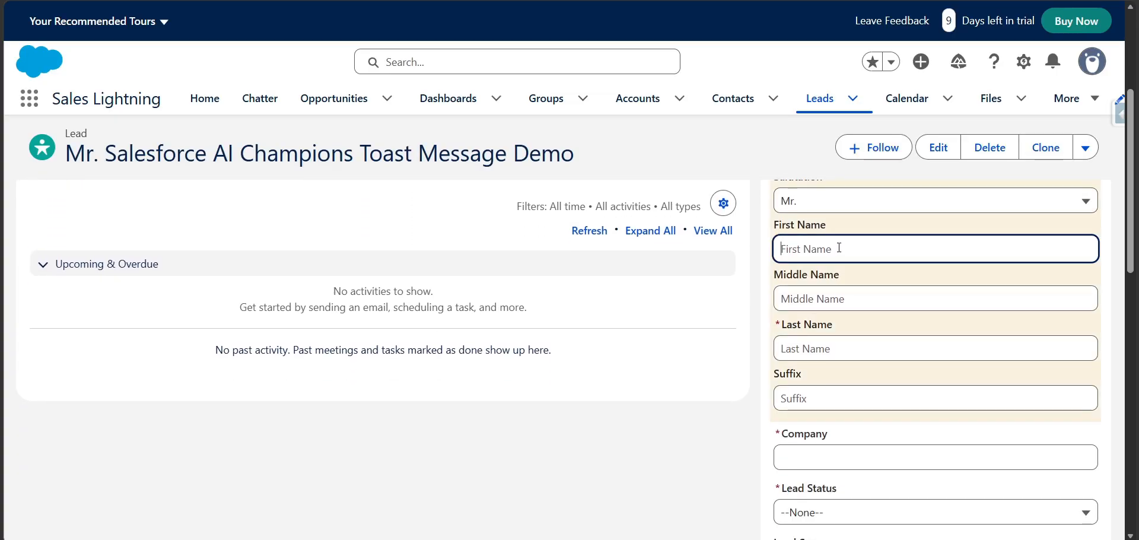
type("Navigati")
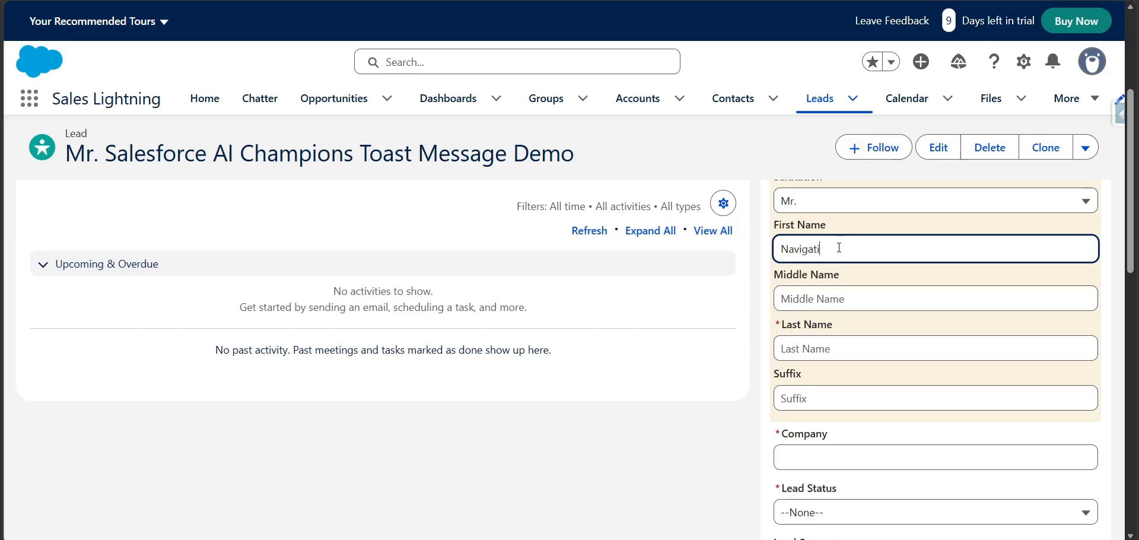
key("Tab")
key("Tab")
type("S")
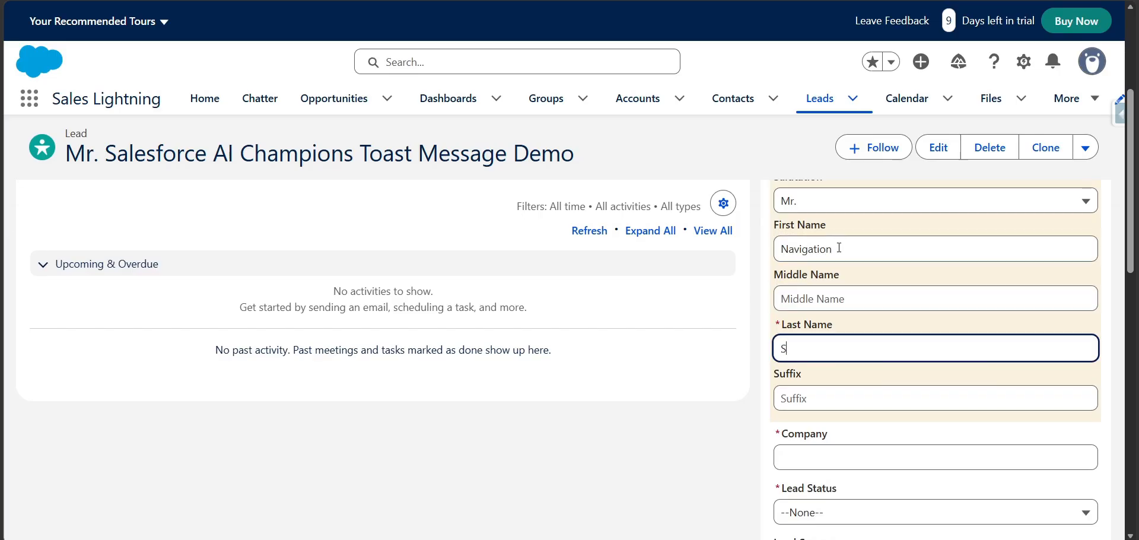
type("ummer")
Enter Lead as the company in the embedded flow form
key("Tab")
key("Tab")
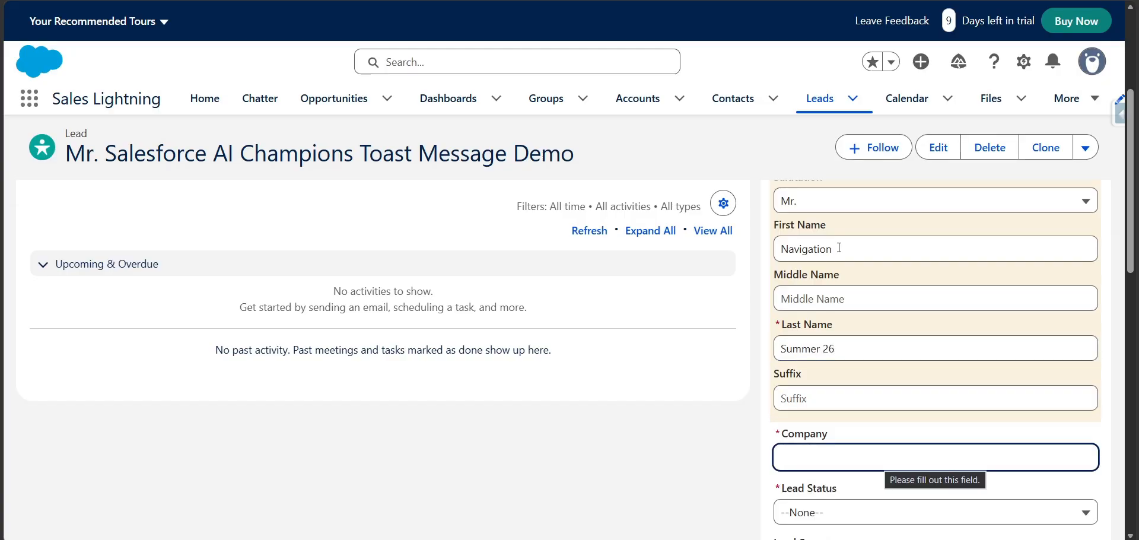
type("Lead")
key("Tab")
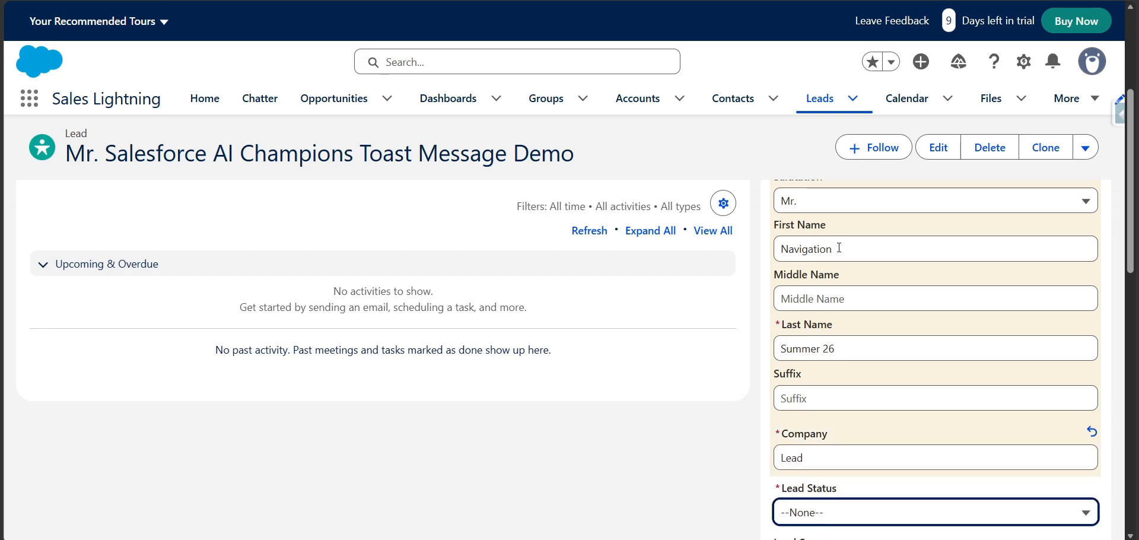
Choose lead status Working and lead source Partner in the embedded flow form, and submit it
scroll(839, 248, "down", 1)
left_click(842, 437)
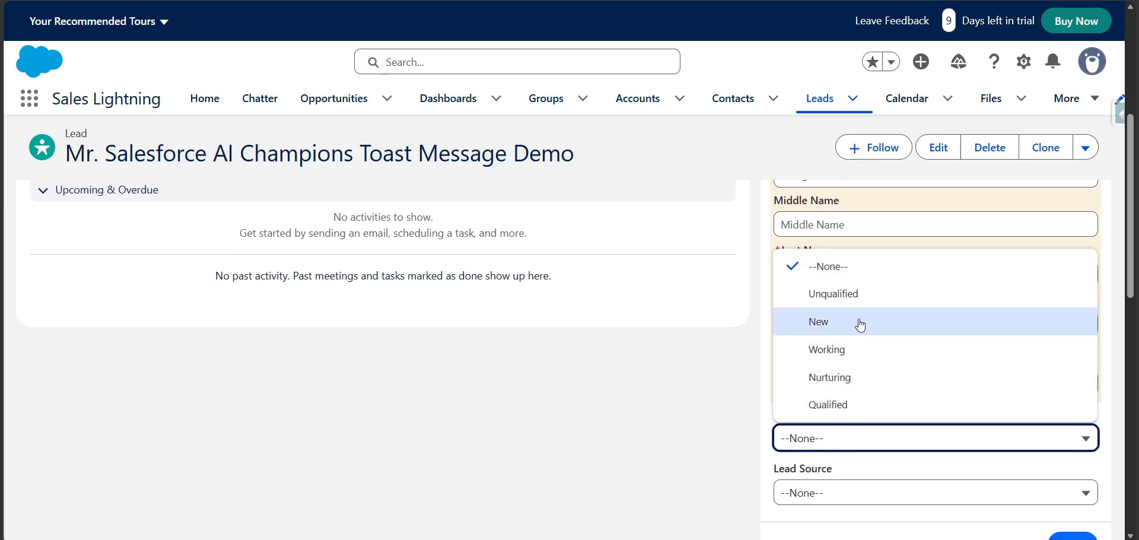
left_click(856, 351)
scroll(853, 420, "down", 1)
left_click(853, 420)
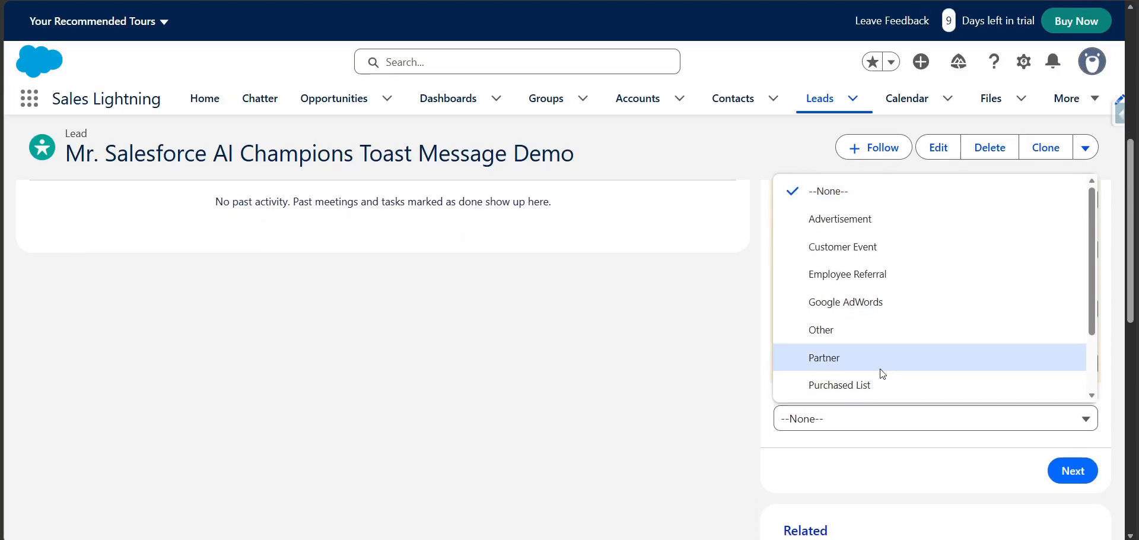
left_click(884, 356)
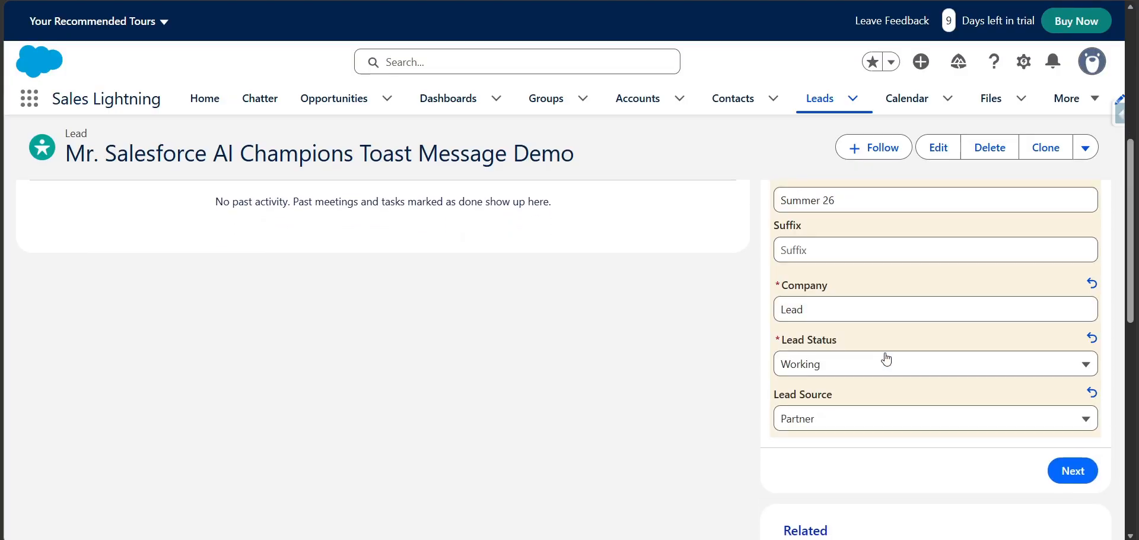
left_click(1081, 475)
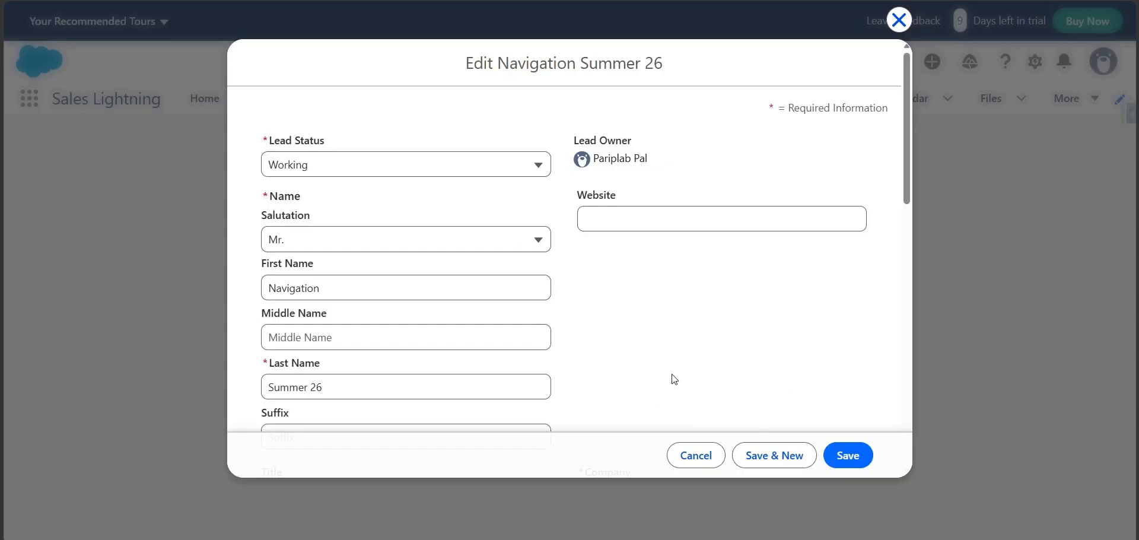
Examine the new lead's values in the edit form the flow opened, and cancel the editing
scroll(660, 381, "down", 2)
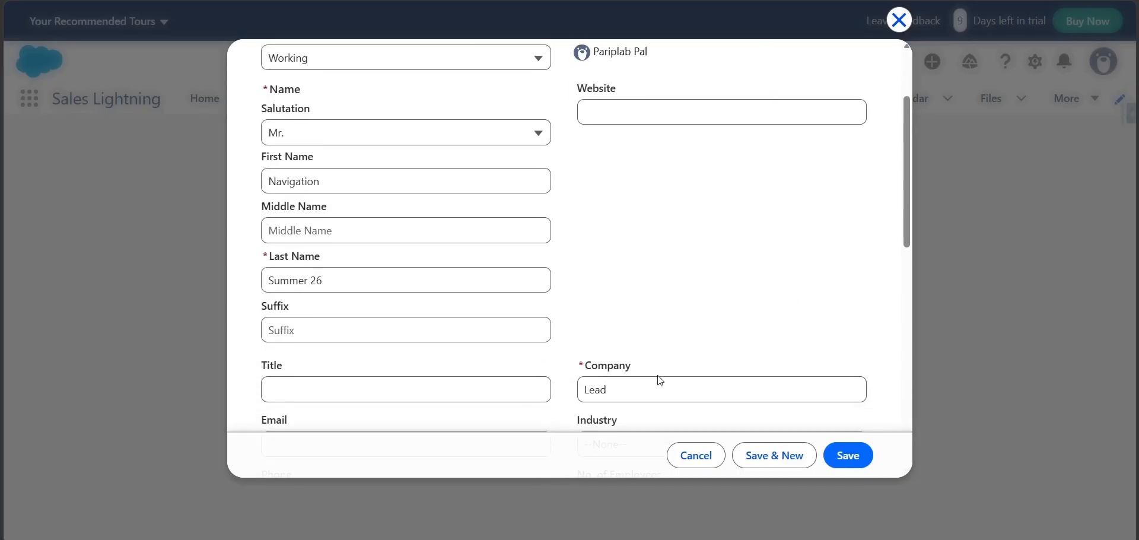
scroll(660, 380, "down", 1)
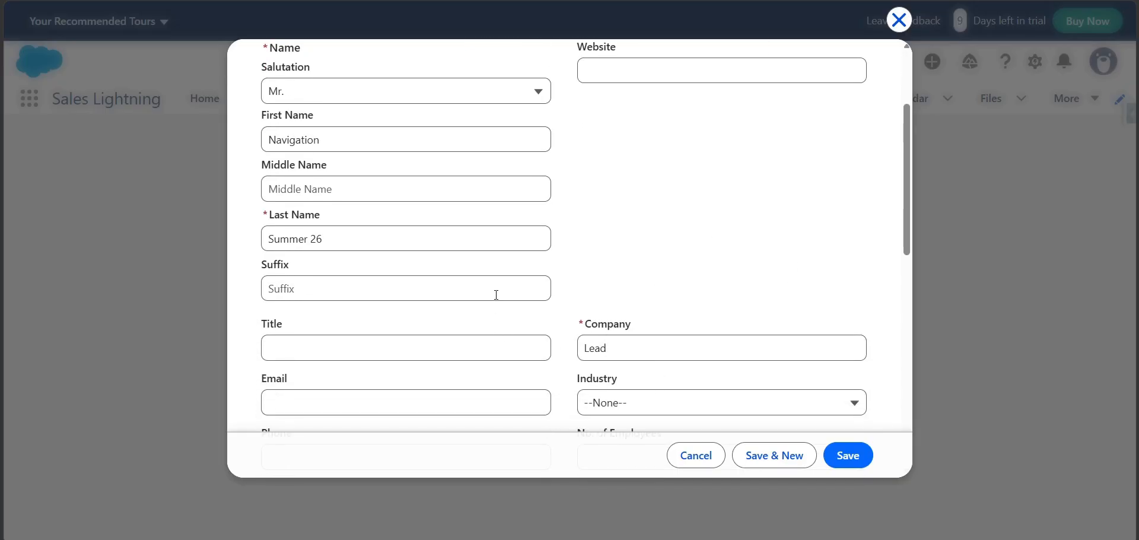
left_click(705, 455)
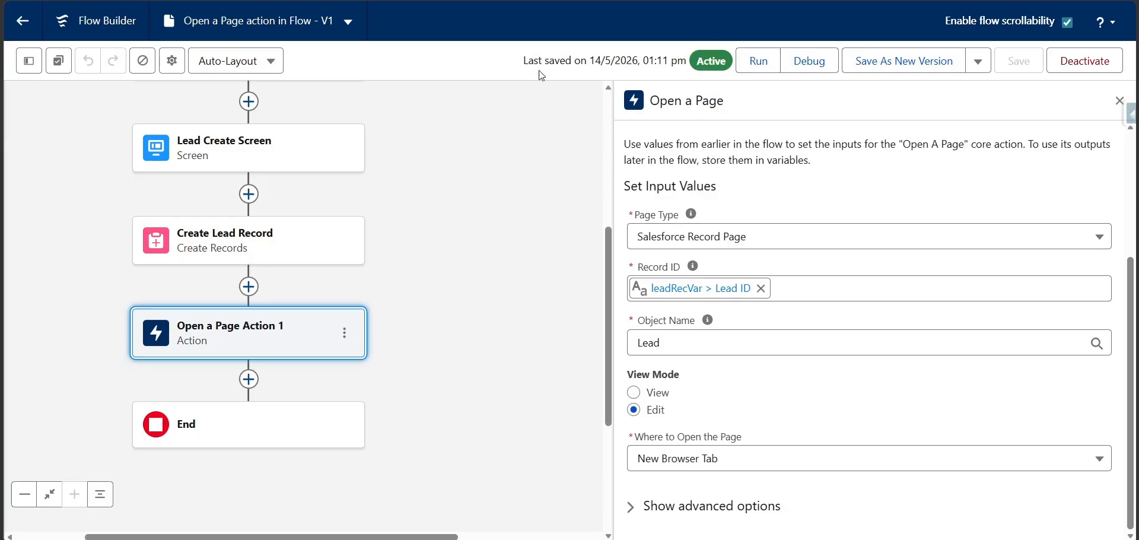
In the flow's Open a Page action, set the View Mode to View, save as a new version and activate it
left_click(637, 397)
left_click(921, 62)
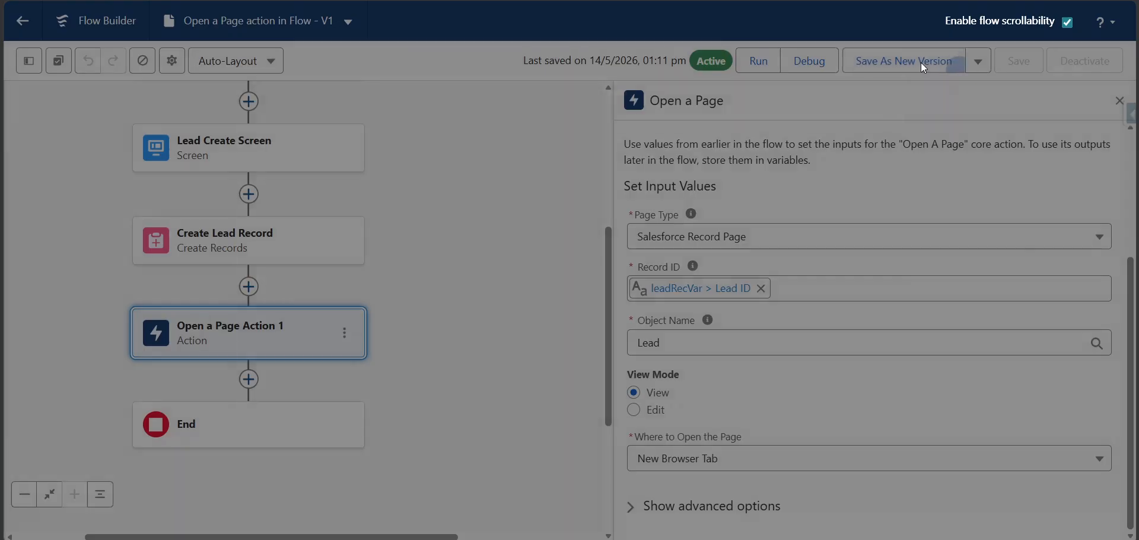
left_click(873, 407)
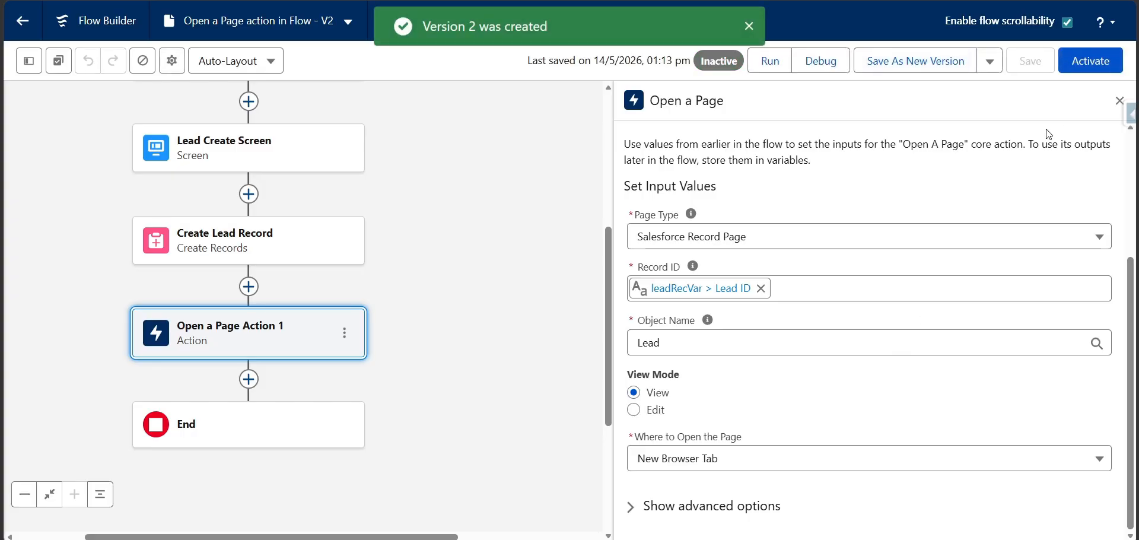
left_click(1079, 66)
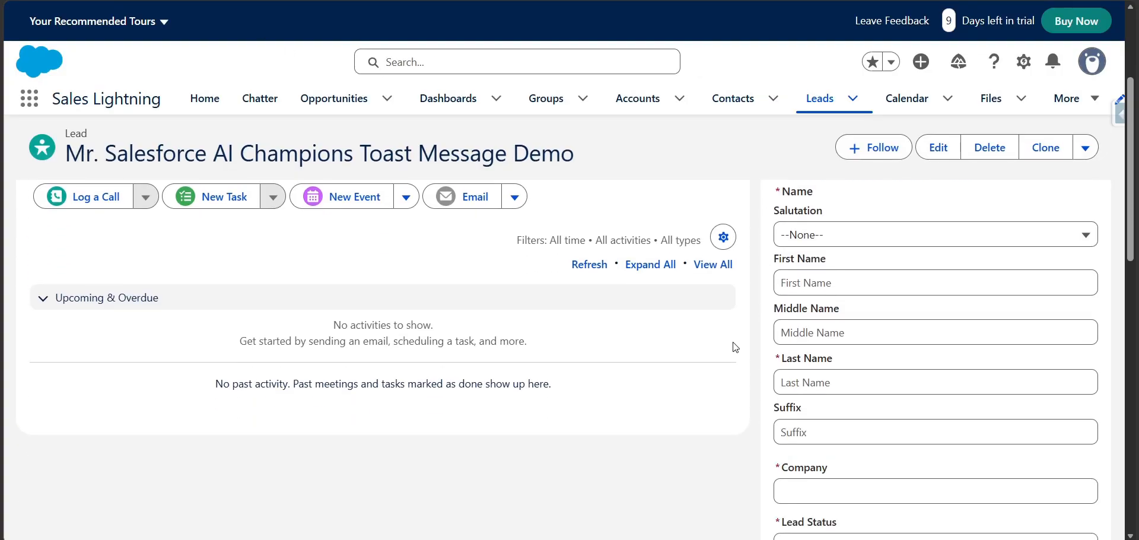
Reload the lead record and fill the embedded form with salutation Mr., first name New and last name Lead Nav 2.0
key("F5")
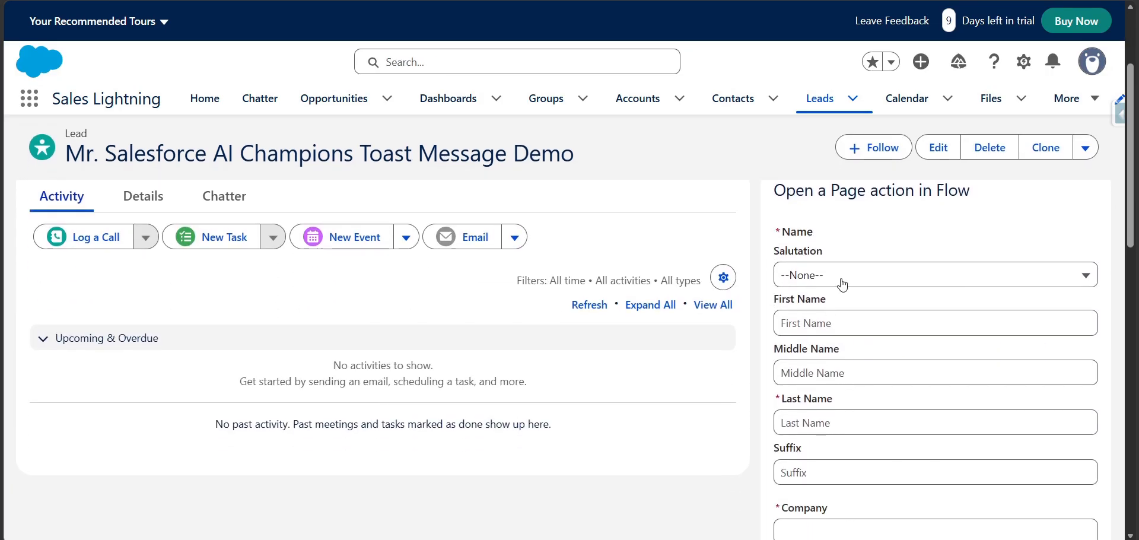
left_click(840, 279)
left_click(831, 330)
left_click(831, 329)
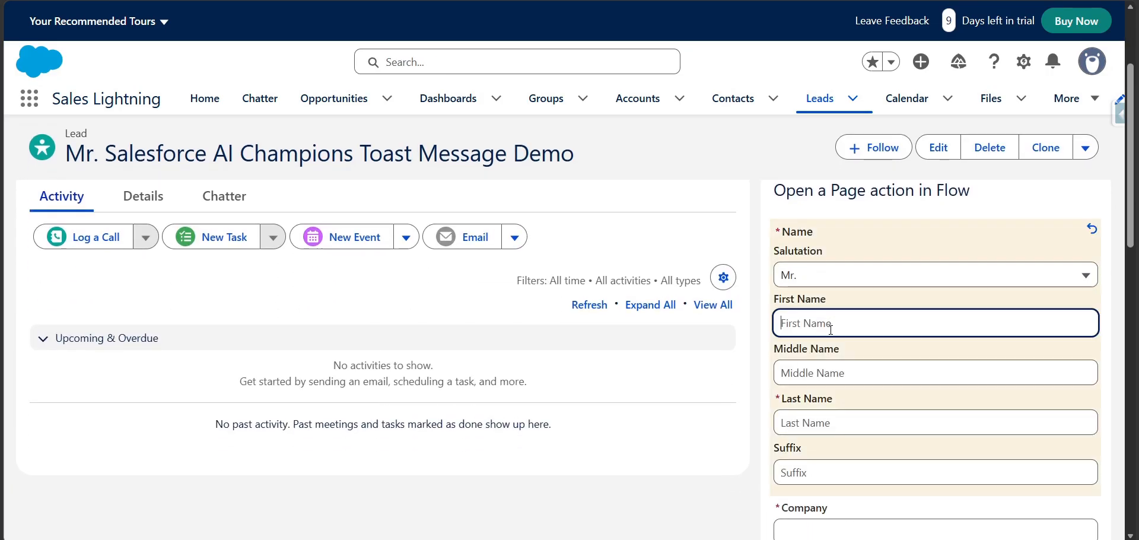
type("New")
key("Tab")
key("Tab")
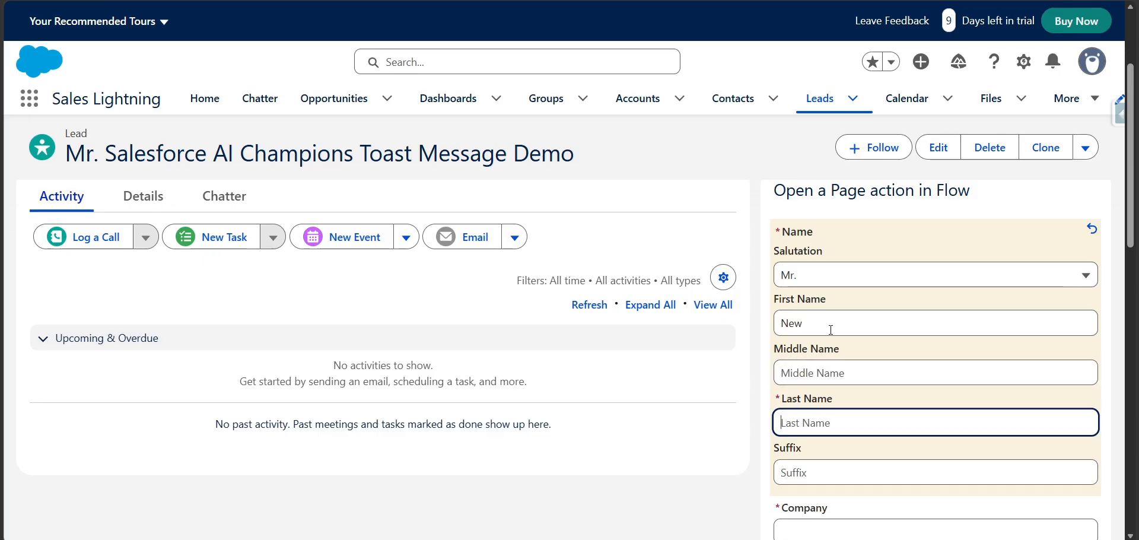
type("Lead Nav 2.0")
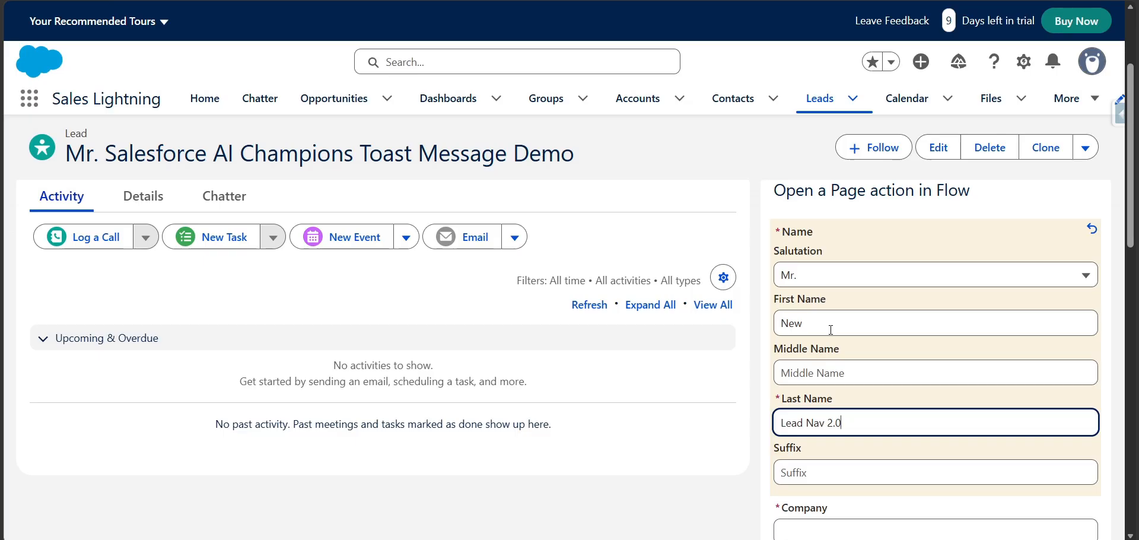
Enter company test, lead status New and lead source Other, submit the form and open the new lead's details
scroll(831, 329, "down", 4)
left_click(827, 307)
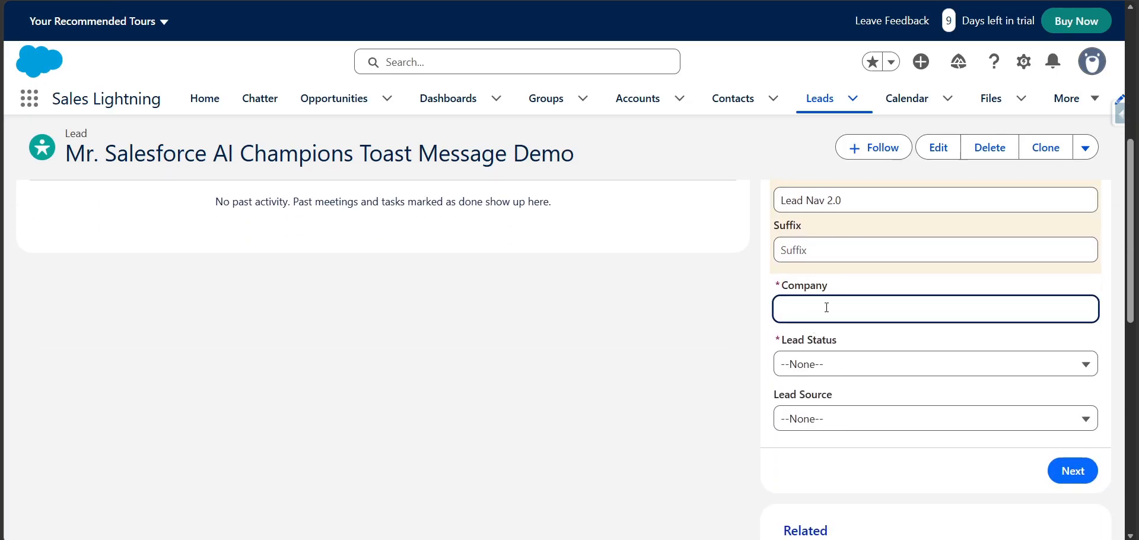
left_click(818, 366)
left_click(849, 250)
left_click(814, 418)
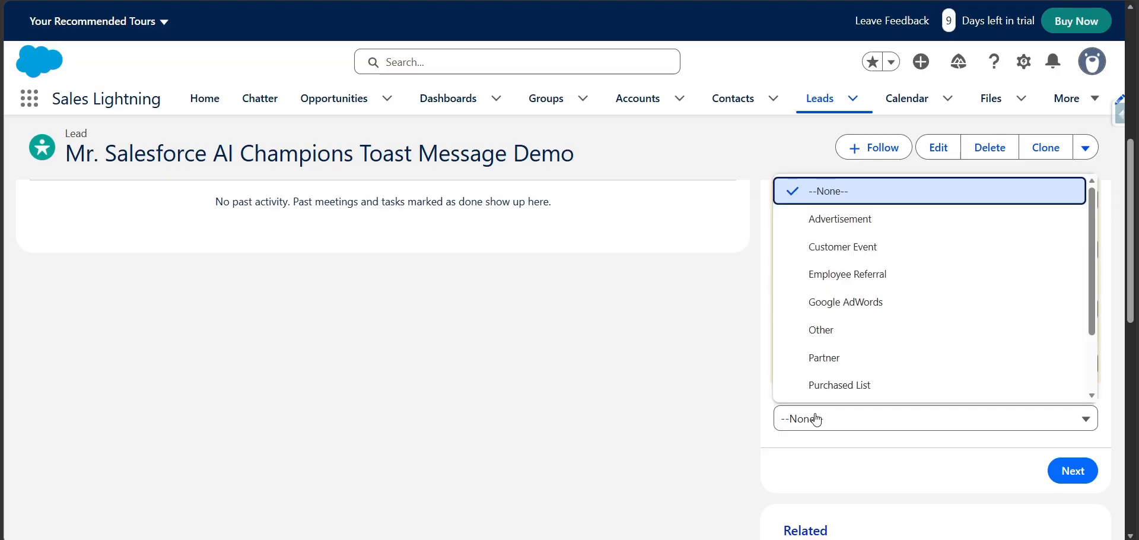
left_click(842, 335)
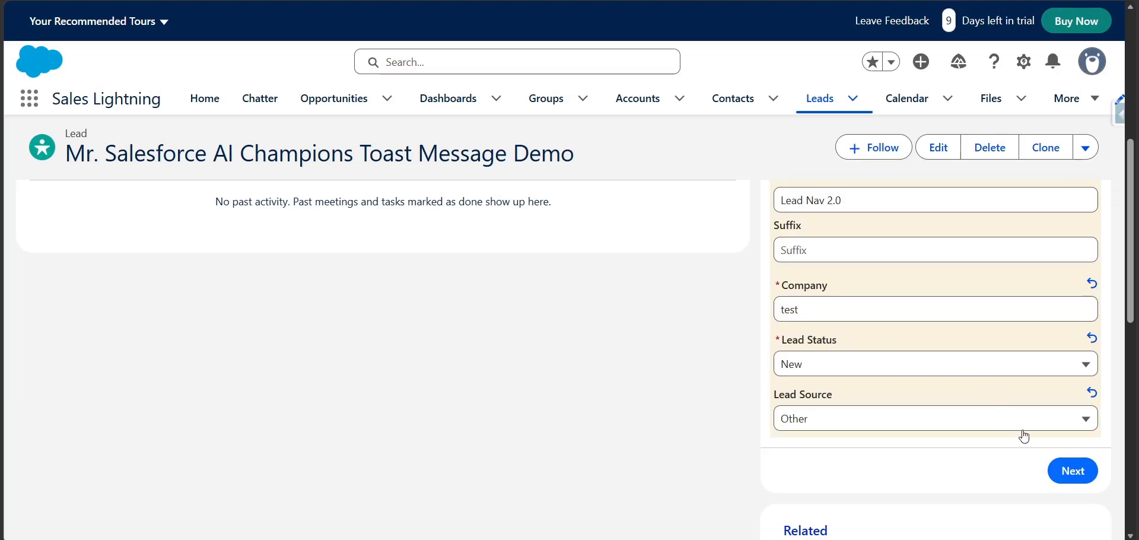
left_click(1071, 470)
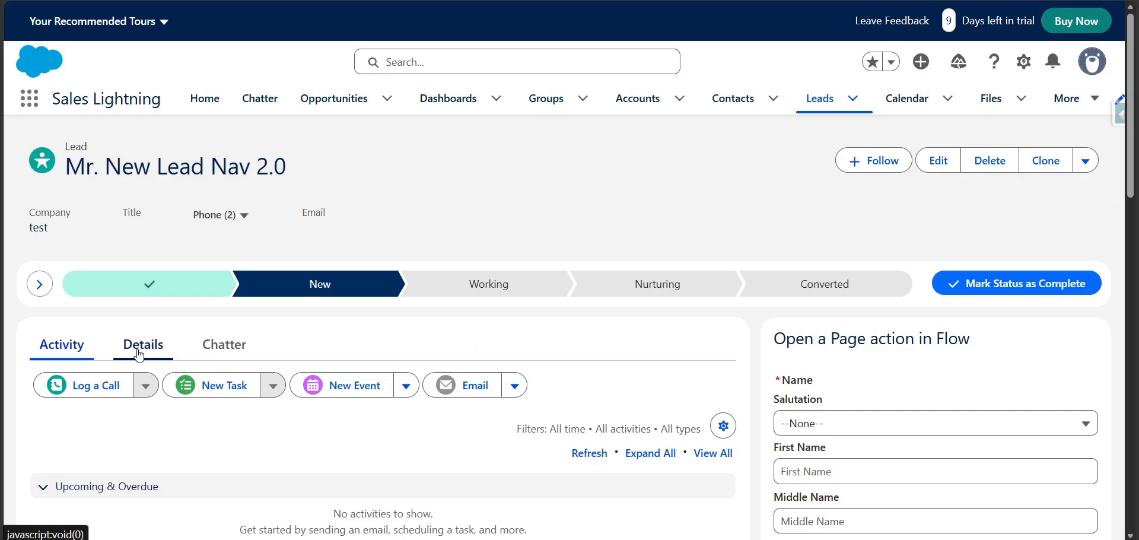
left_click(140, 342)
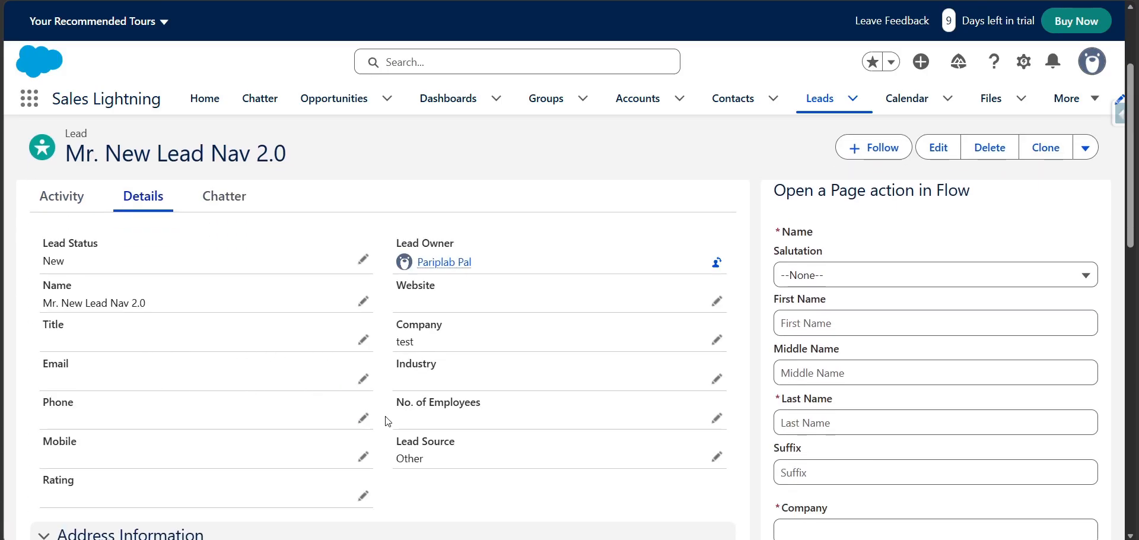
Return to the flow and change the Open a Page action's page type to External Web Page
left_click(397, 0)
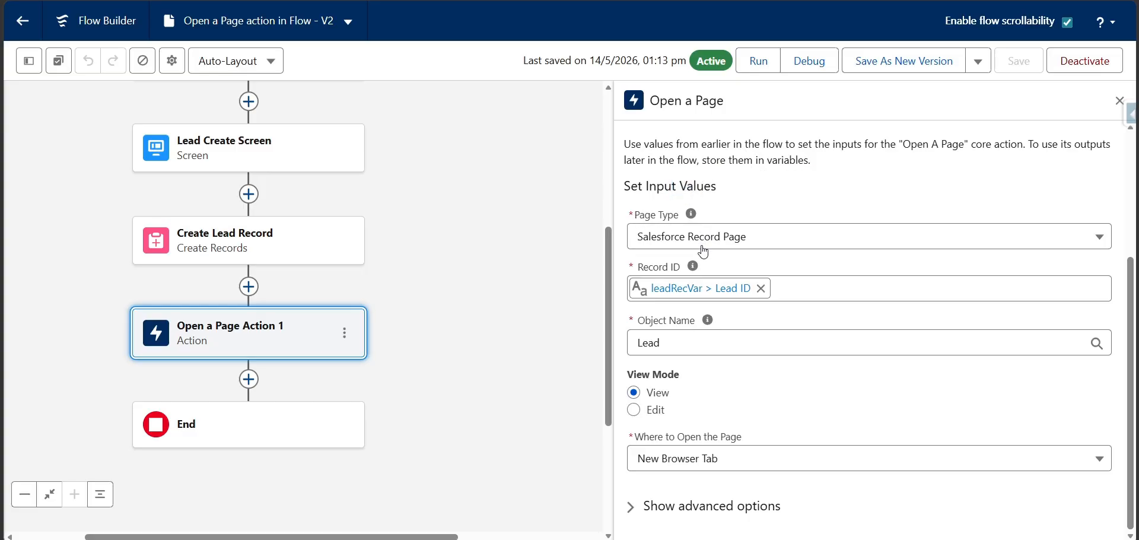
left_click(750, 243)
left_click(736, 300)
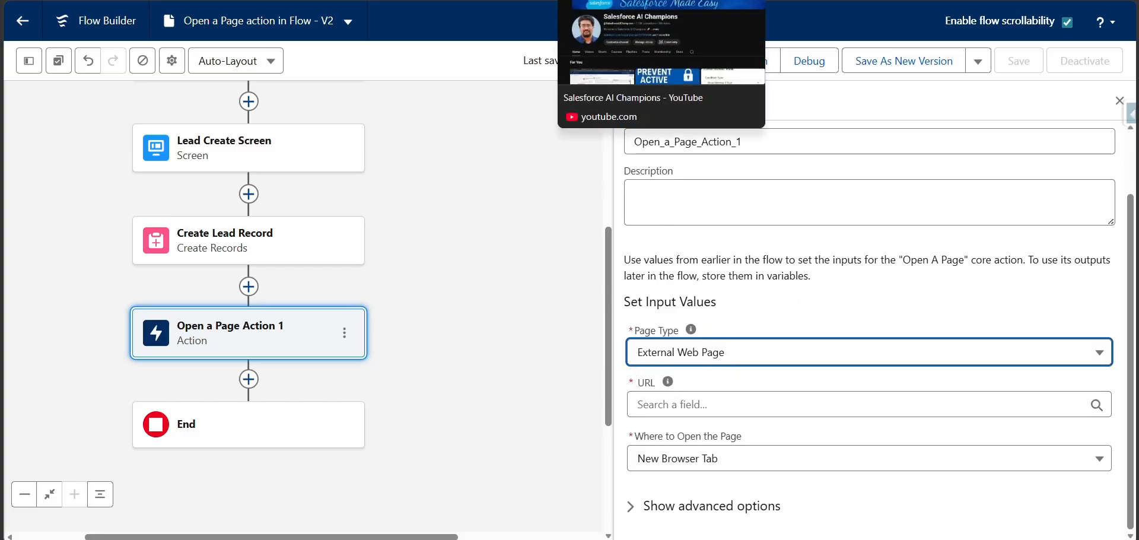
left_click(629, 1)
left_click(570, 0)
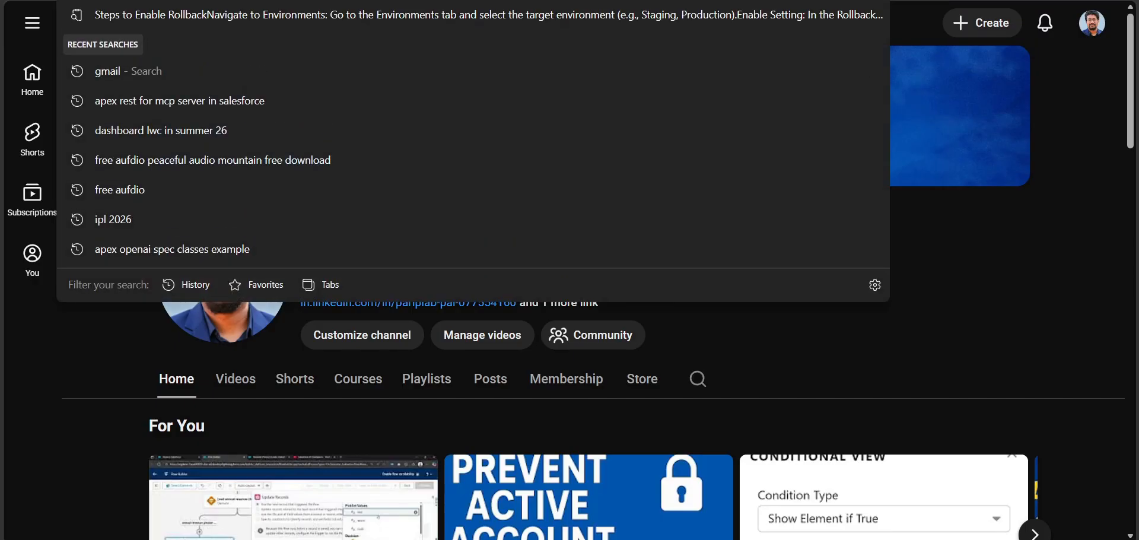
left_click(986, 277)
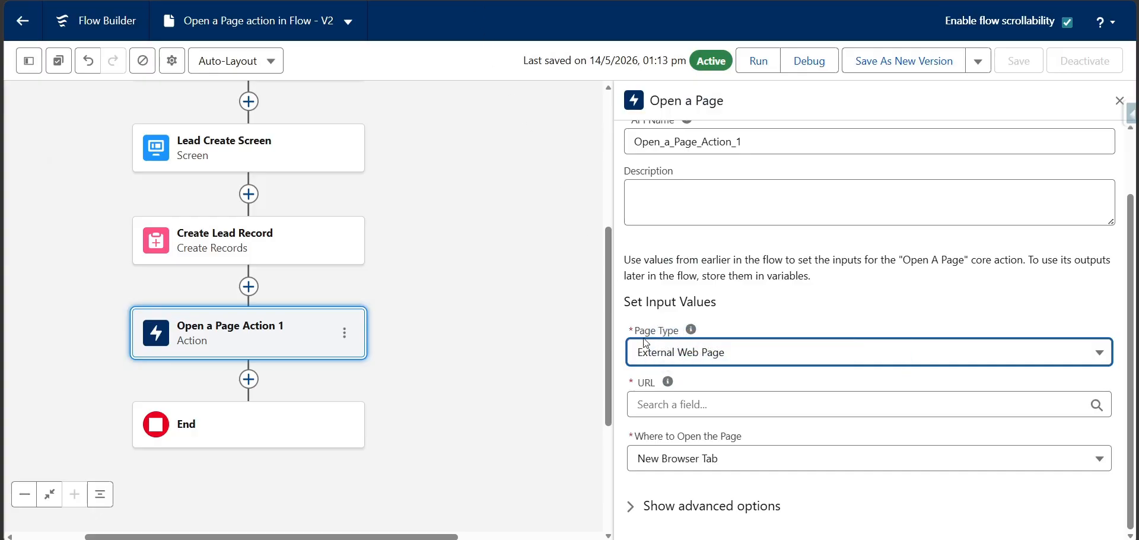
left_click(680, 406)
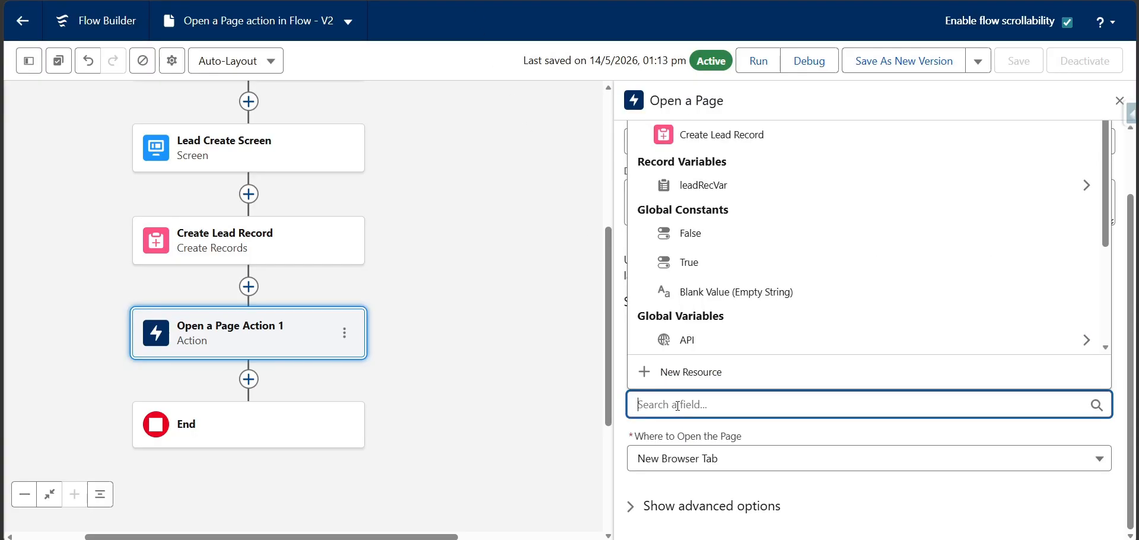
type("https://www.youtube.com/@SalesforceAIChampions")
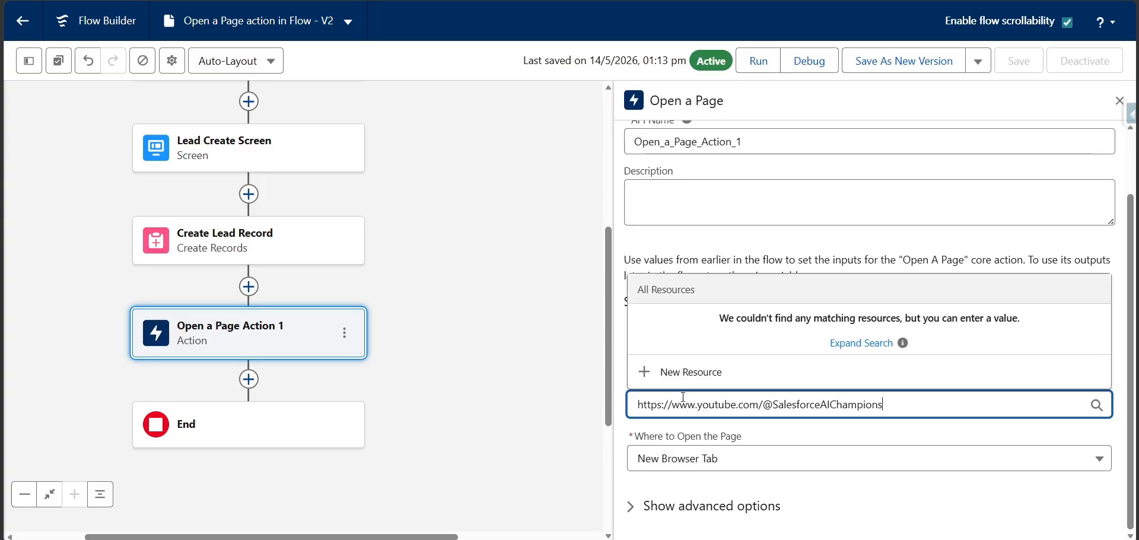
left_click(887, 252)
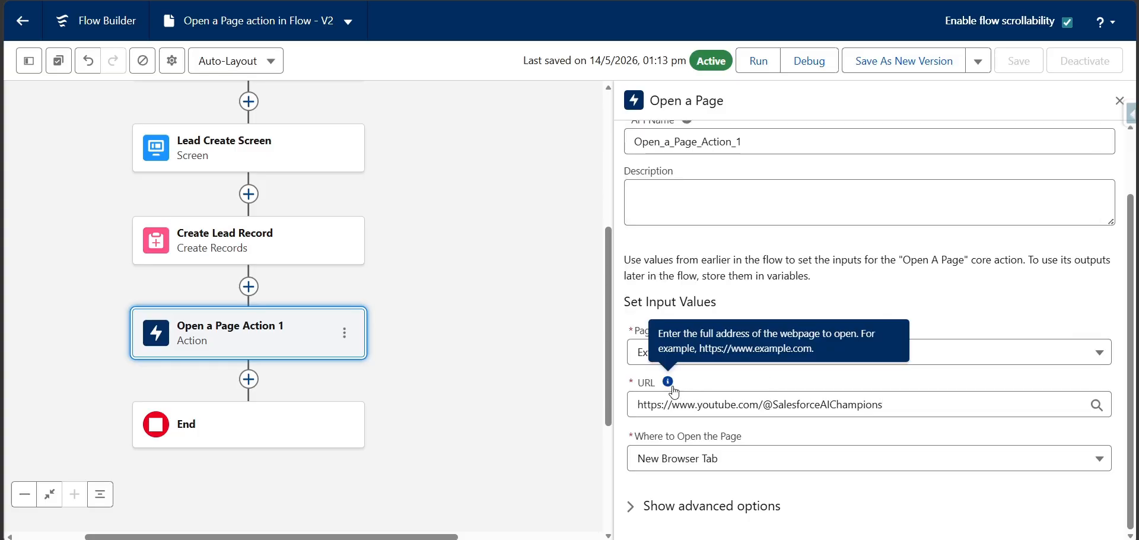
mouse_move(665, 386)
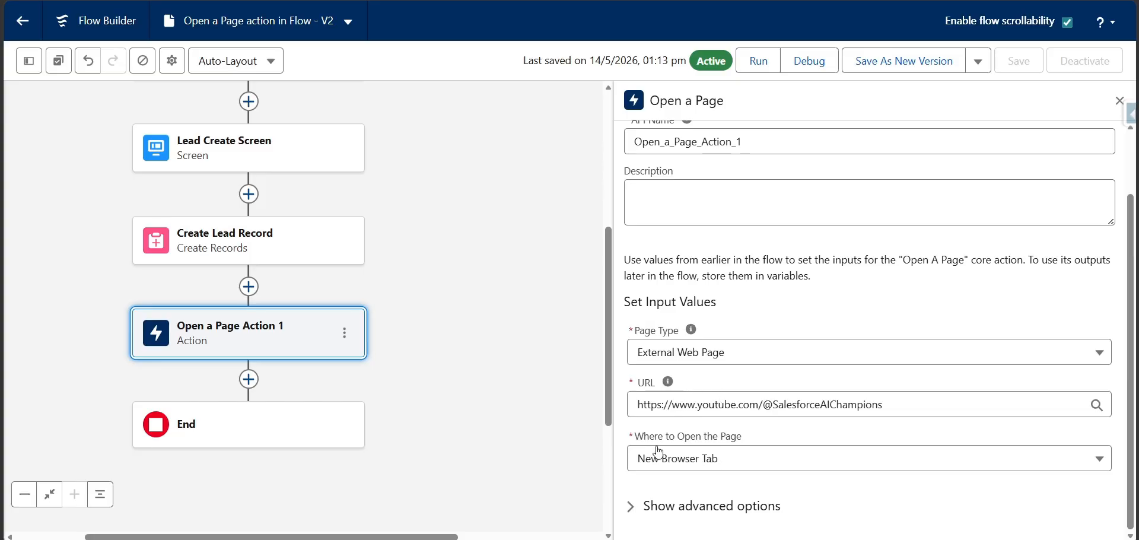
Set the Open a Page action to open the external page in a New Browser Window
left_click(734, 457)
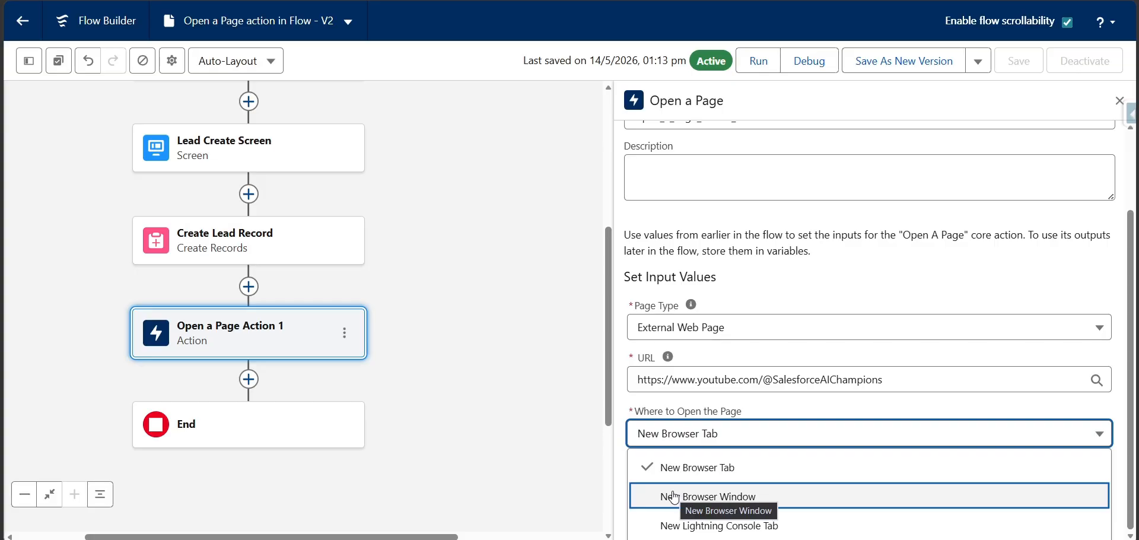
left_click(691, 497)
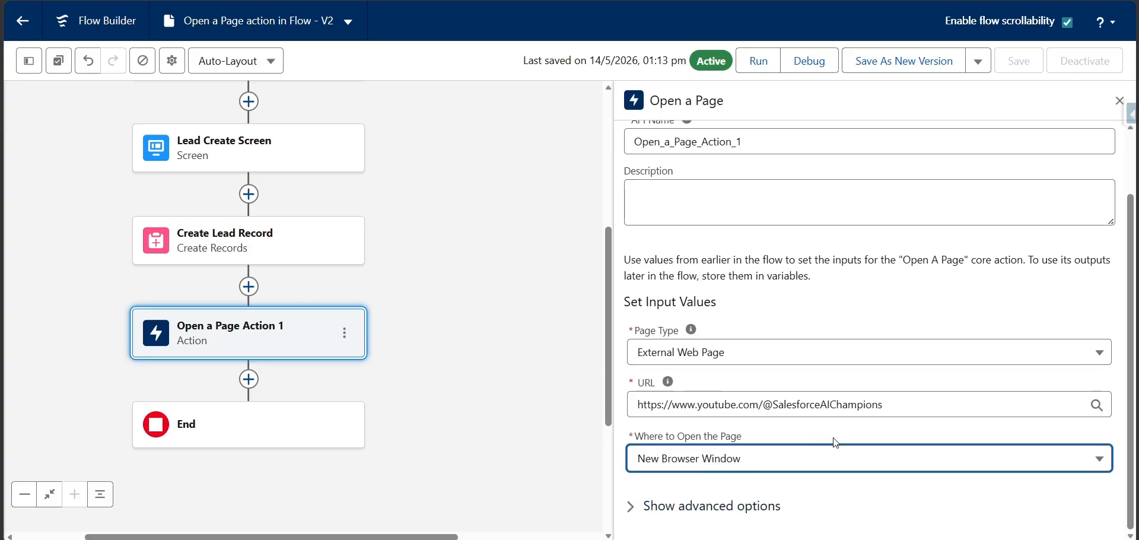
left_click(897, 425)
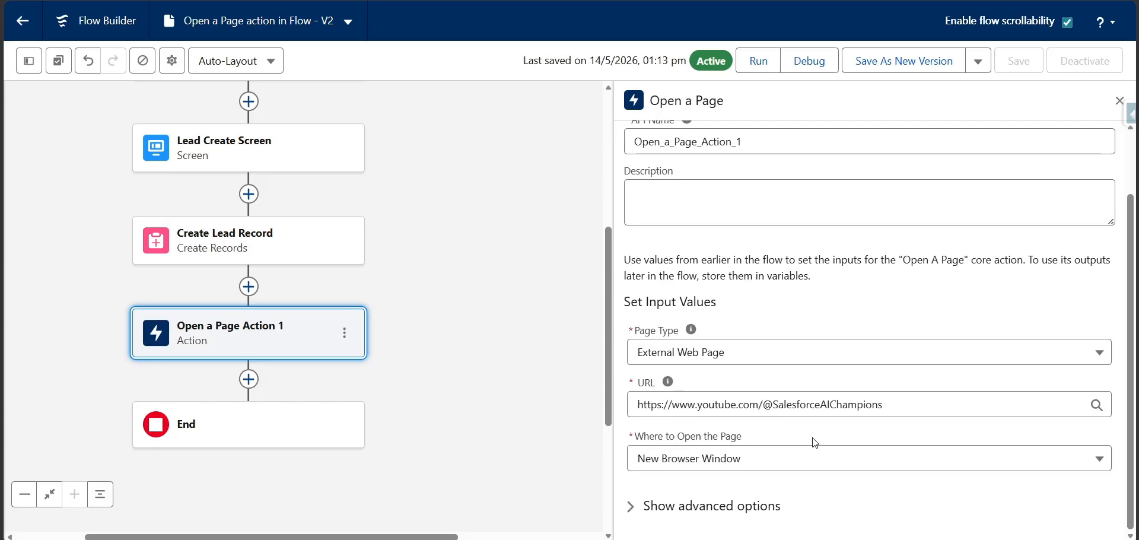
Save the flow Open a Page action in Flow as a new version and activate it
left_click(876, 66)
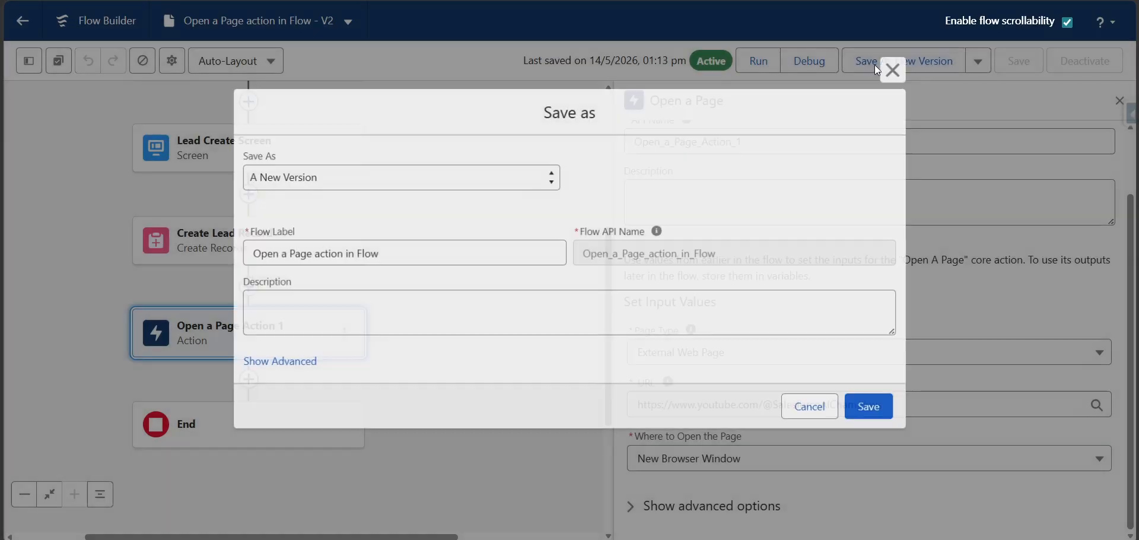
left_click(872, 409)
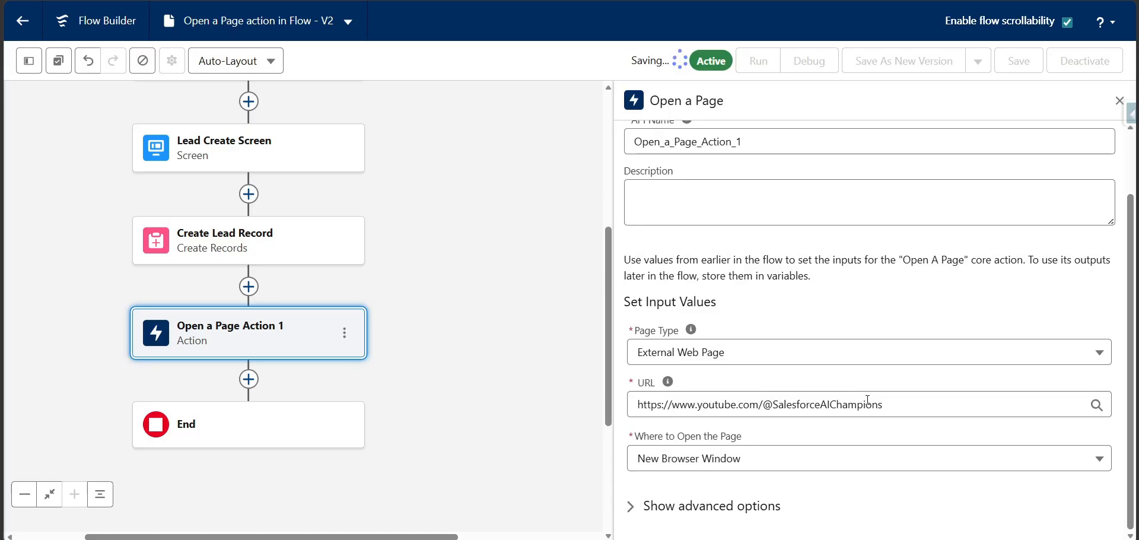
left_click(1085, 70)
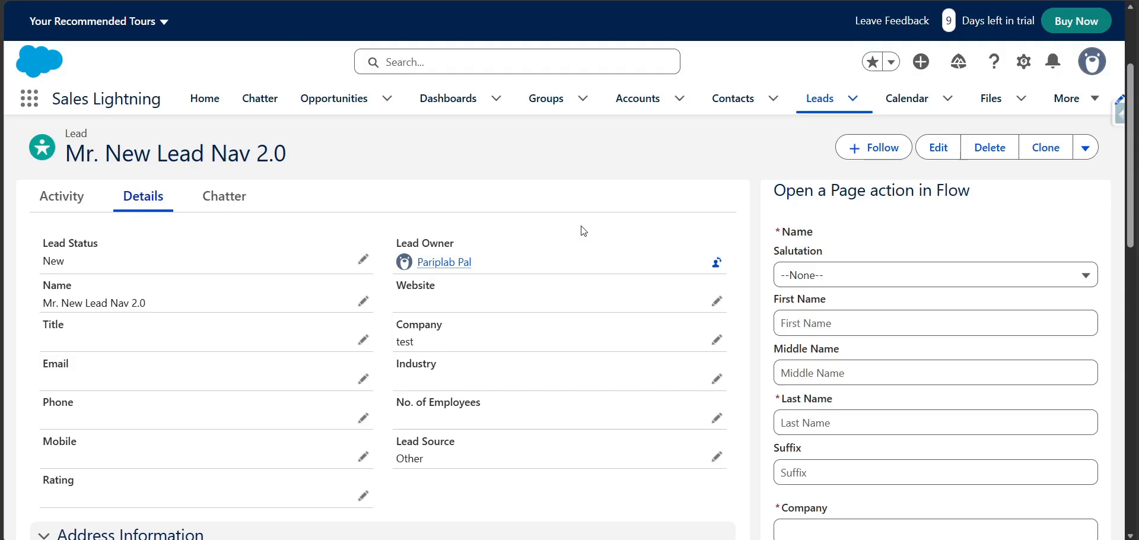
Reload the lead record page and fill the embedded flow's name fields with salutation Mr., first name Navigate and last name Youtube Nav 3.0
key("F5")
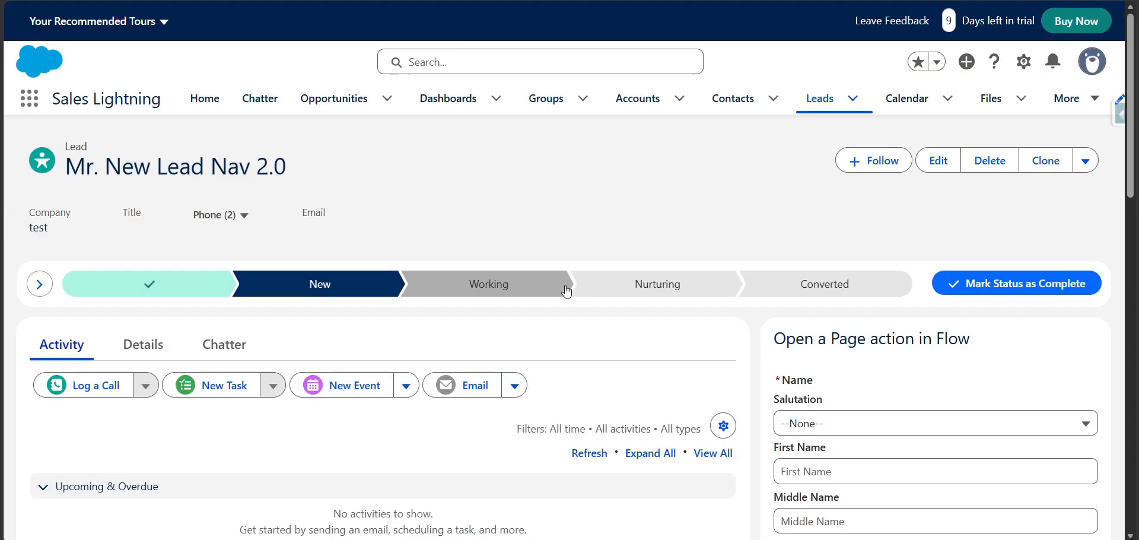
scroll(575, 317, "down", 3)
left_click(826, 202)
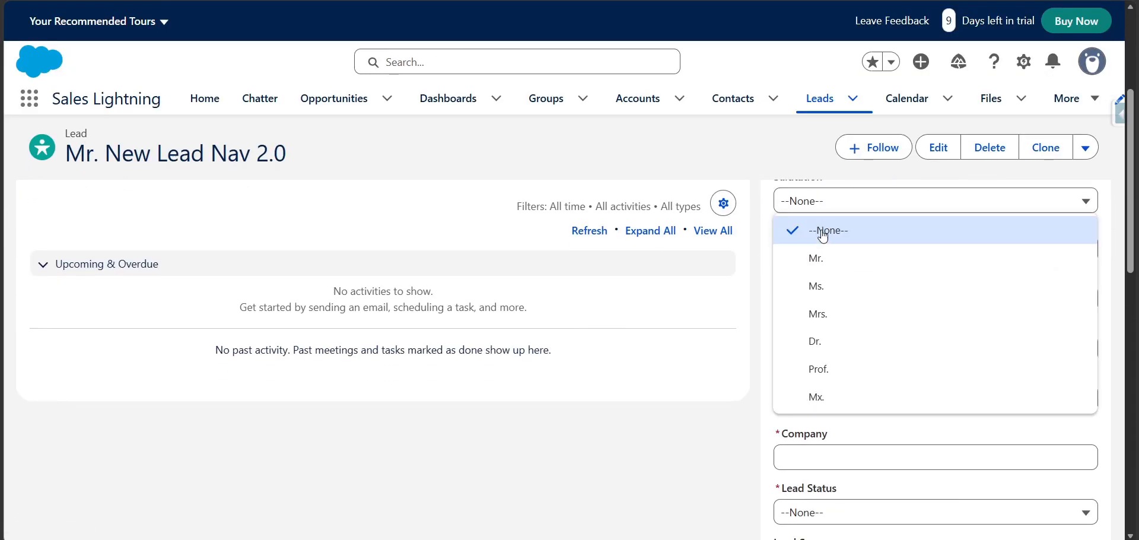
left_click(817, 259)
left_click(828, 252)
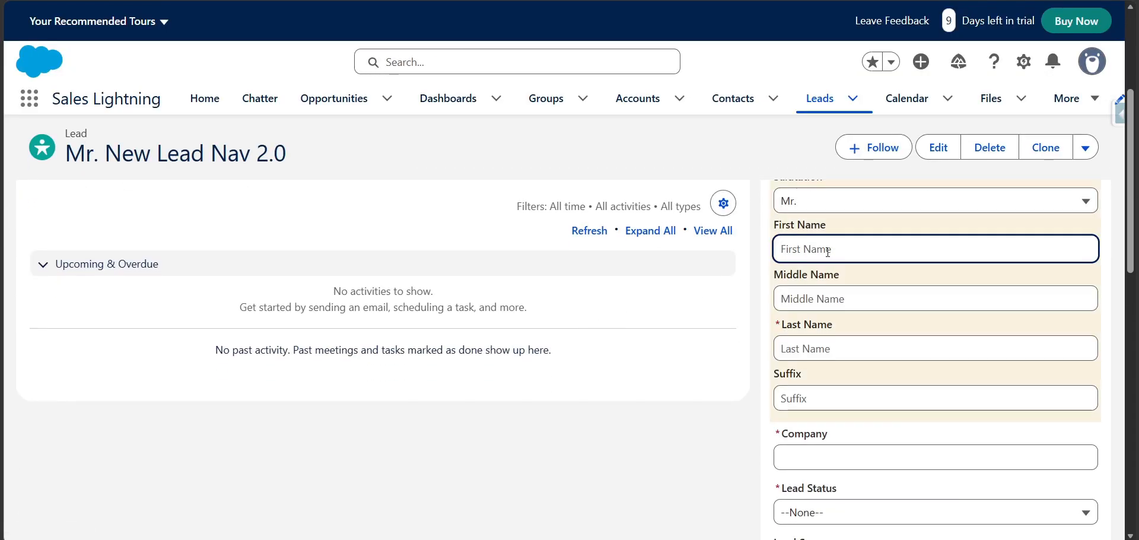
type("Navigate")
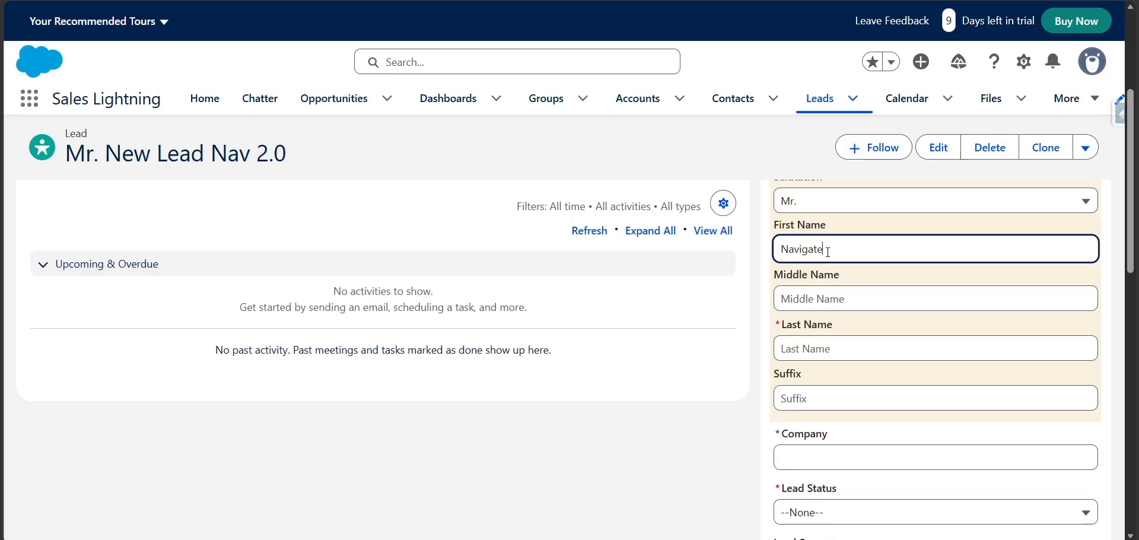
key("Tab")
key("Tab")
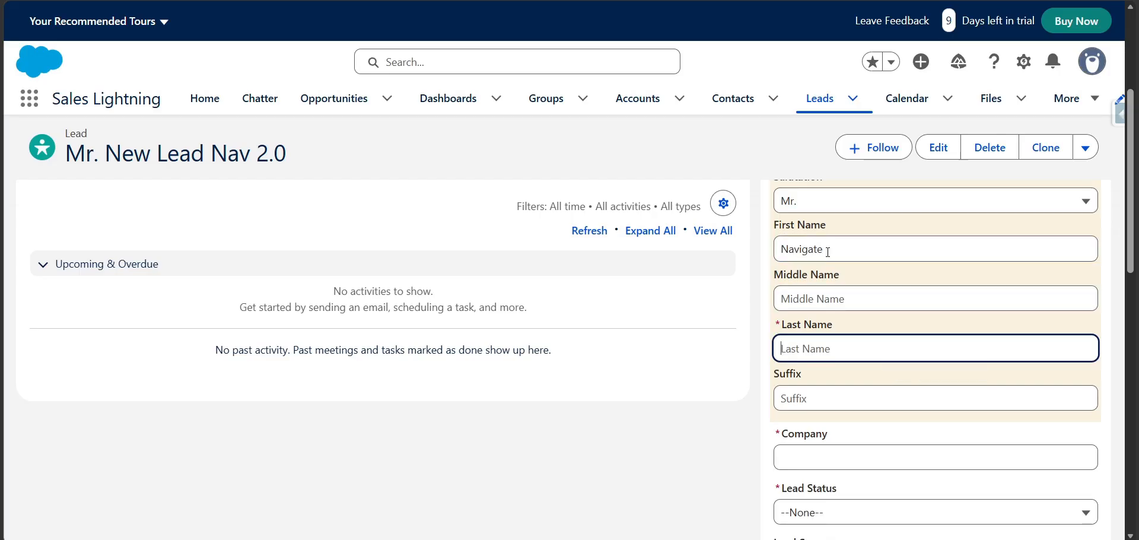
type("Youtube Nav 3.0")
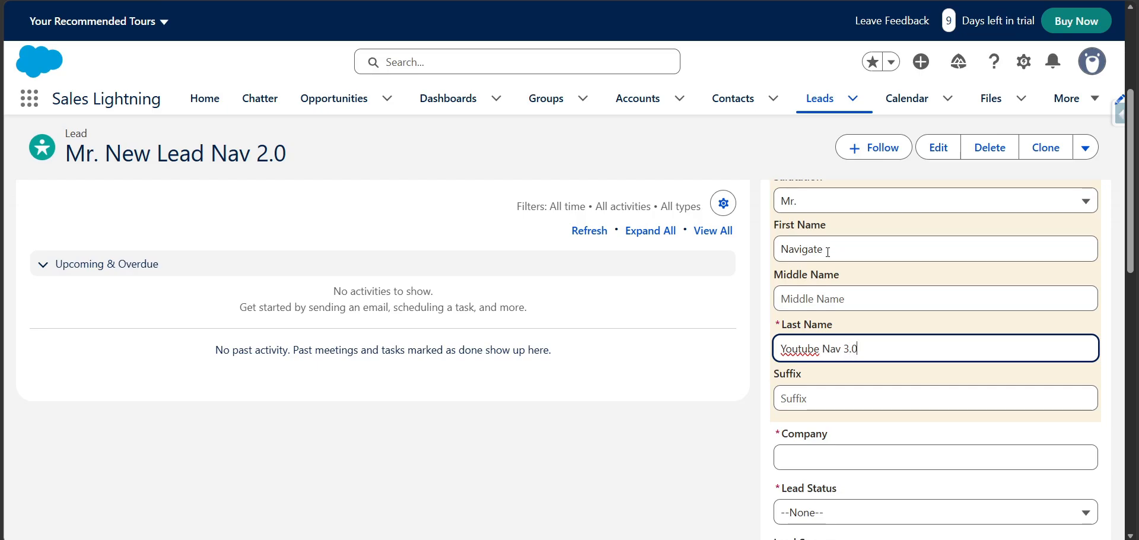
Enter company YTest, set Lead Status to Working and Lead Source to Other, and submit the lead form
left_click(819, 455)
type("YTest")
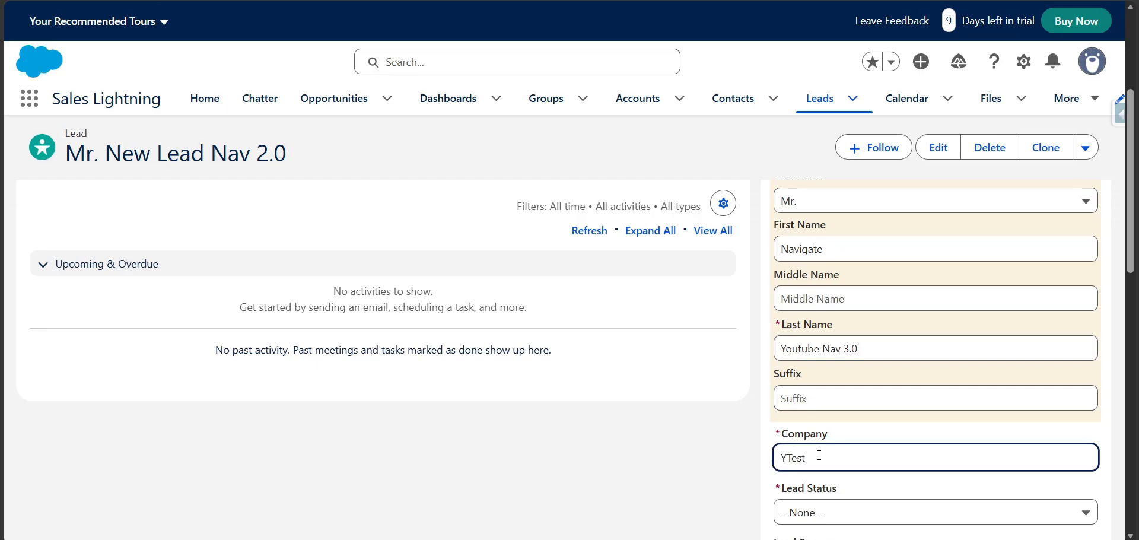
scroll(819, 455, "down", 3)
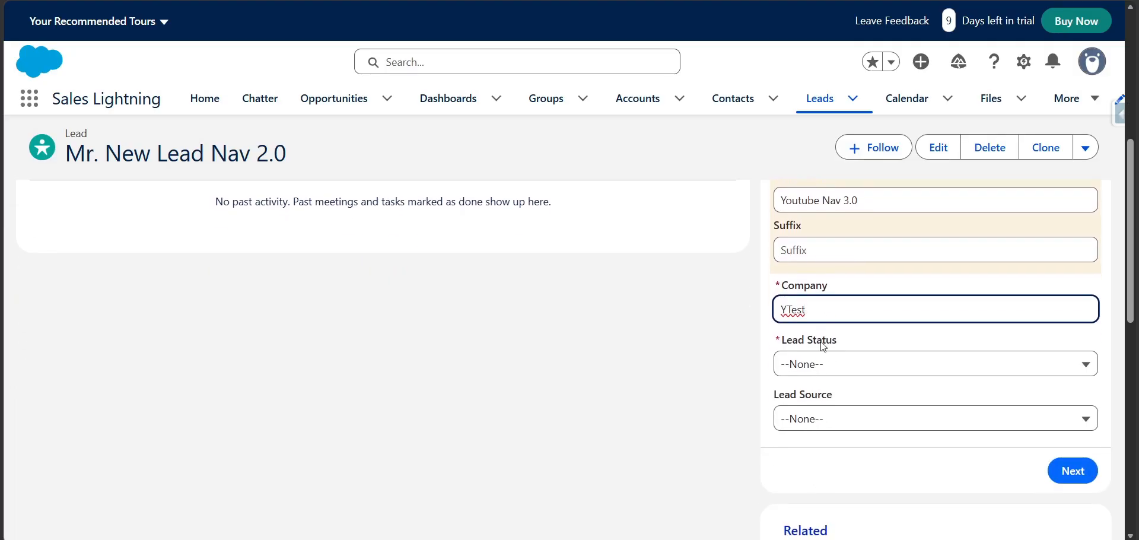
left_click(819, 363)
left_click(854, 290)
scroll(866, 356, "down", 1)
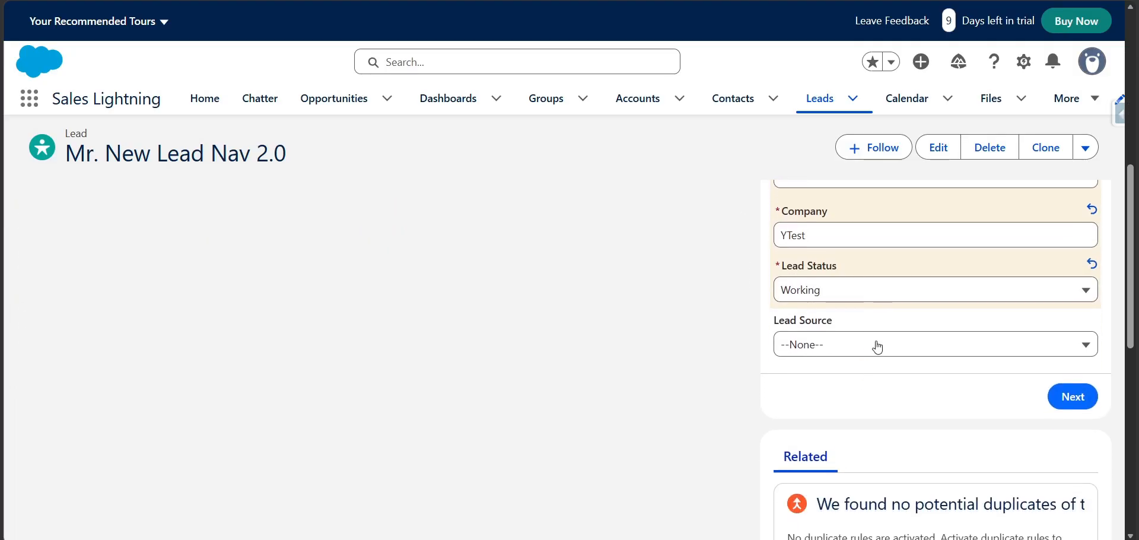
left_click(872, 343)
left_click(855, 256)
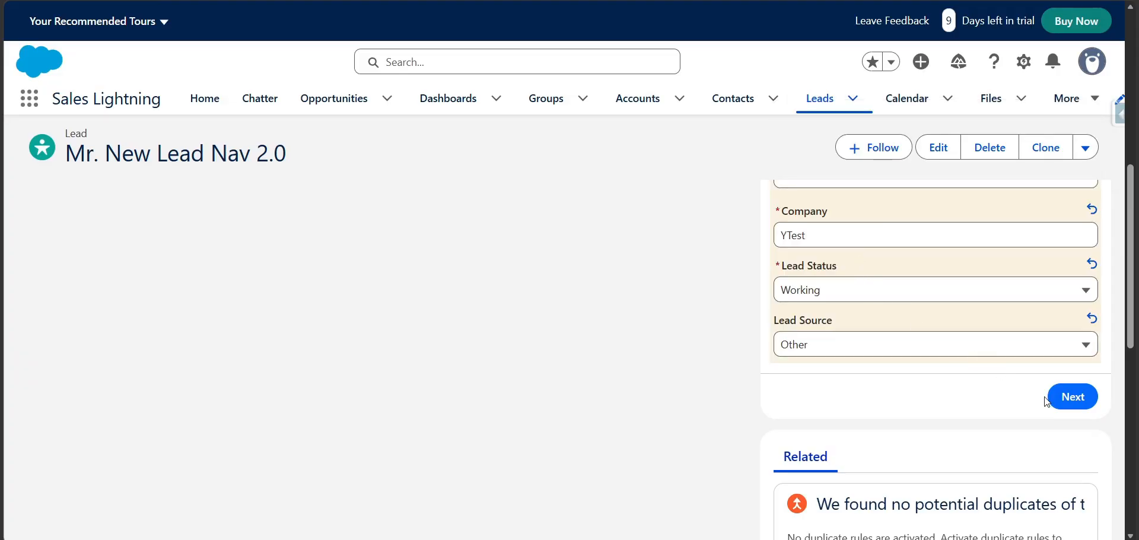
left_click(1068, 396)
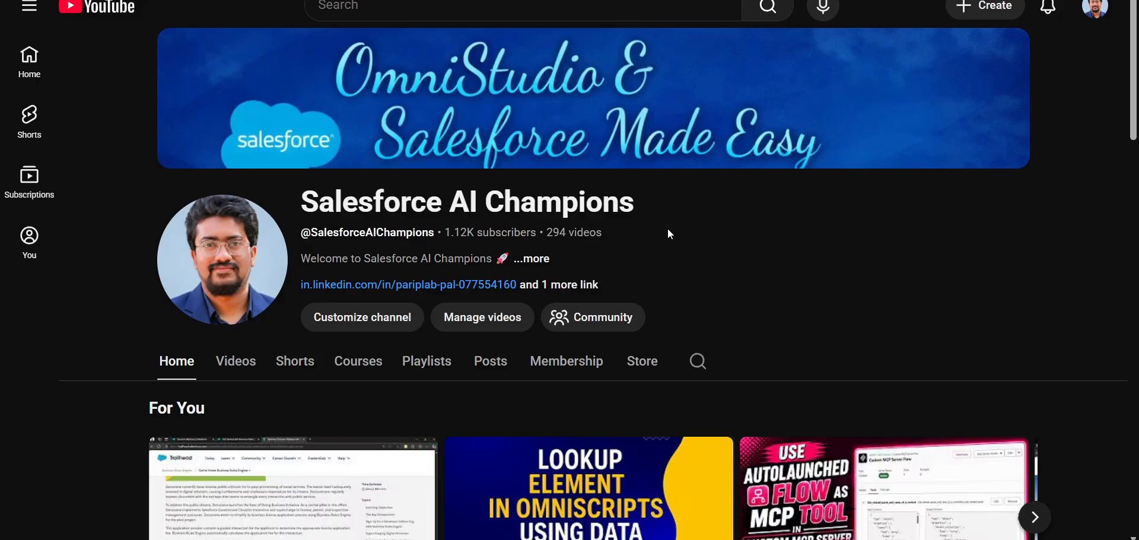
Look through the opened Salesforce AI Champions YouTube channel page and open its Videos section
scroll(574, 362, "down", 7)
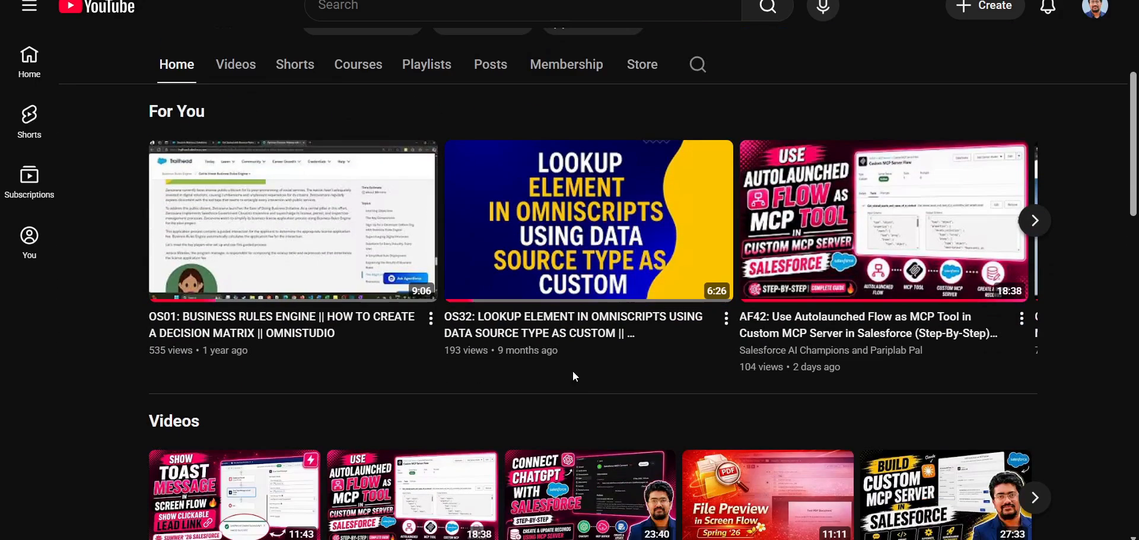
scroll(572, 371, "up", 4)
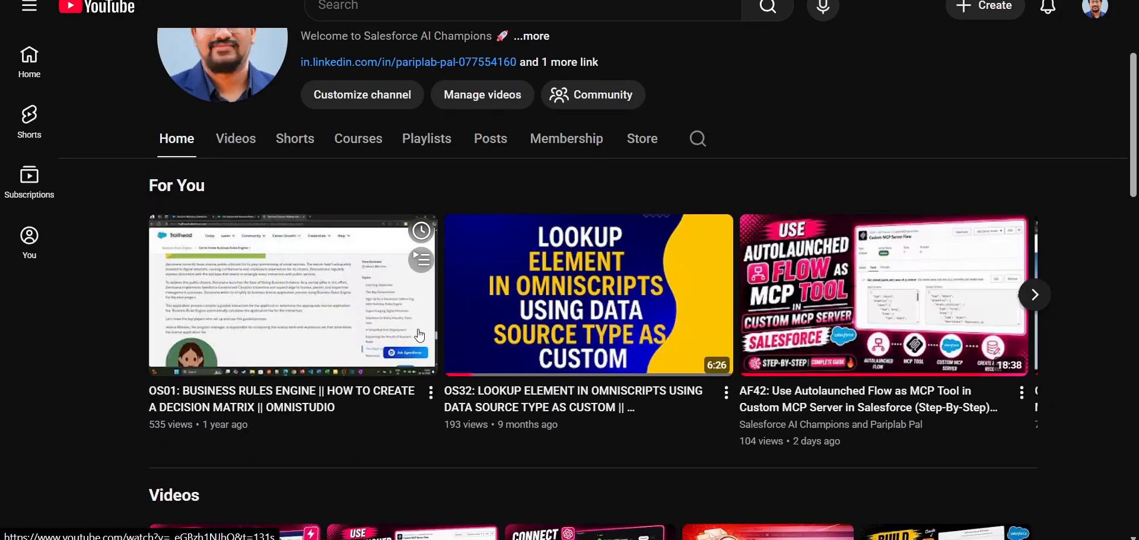
left_click(242, 153)
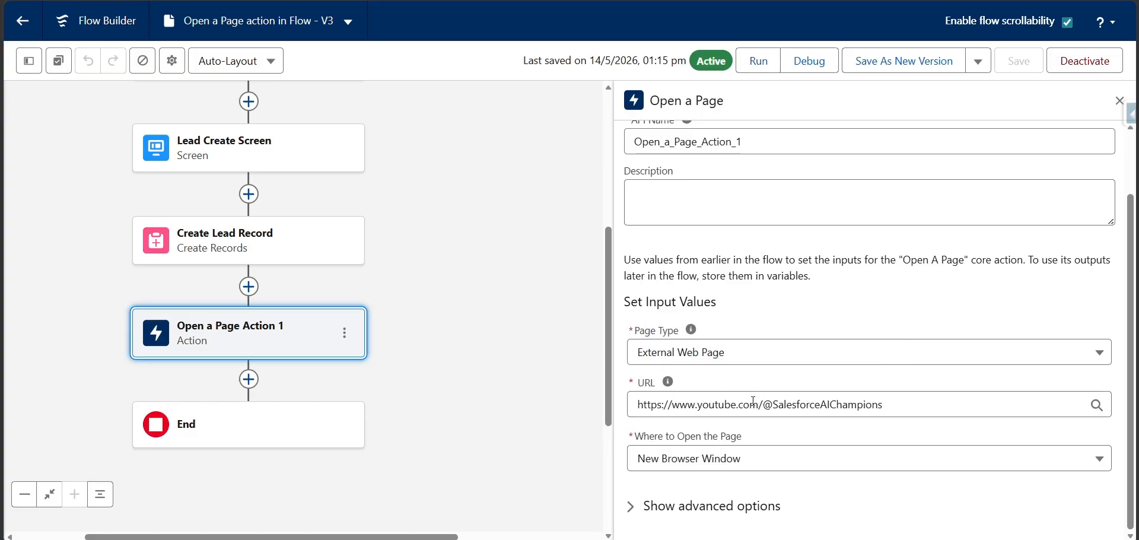
Return to the flow, change the Open a Page action's page type to Salesforce Record Page and review its input settings
left_click(721, 352)
left_click(721, 382)
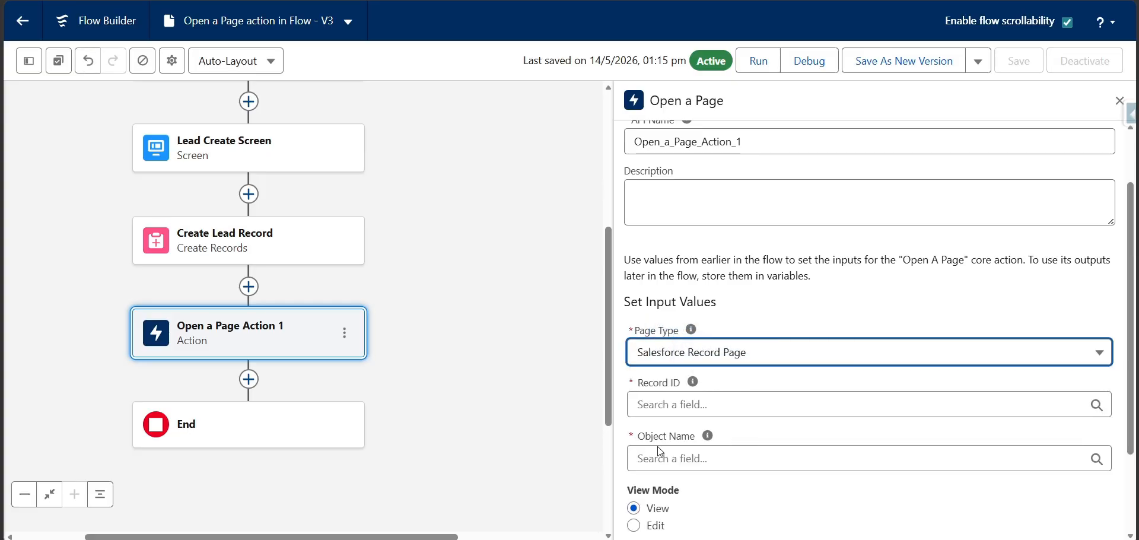
scroll(658, 446, "down", 2)
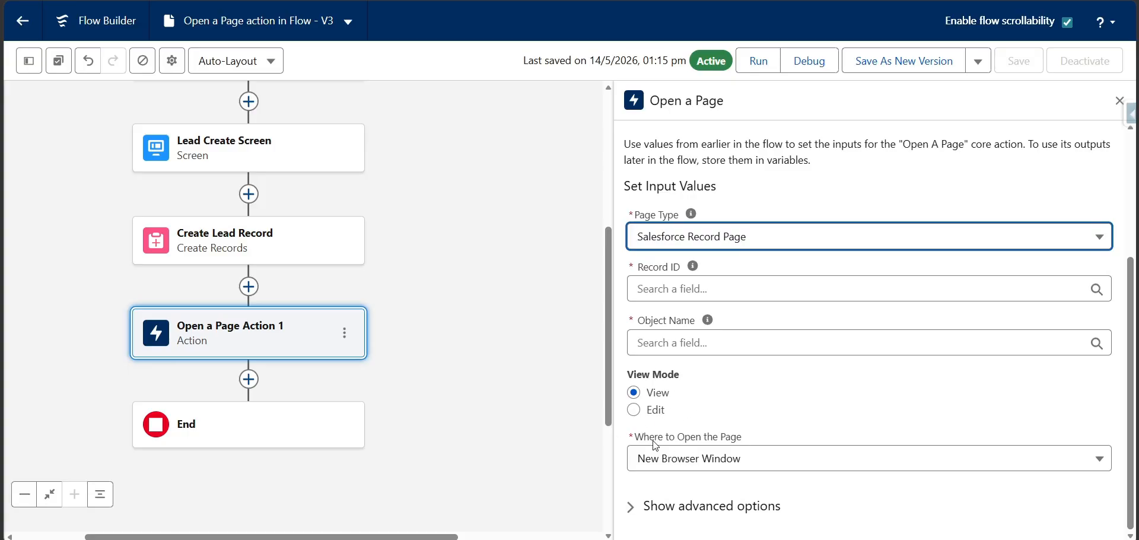